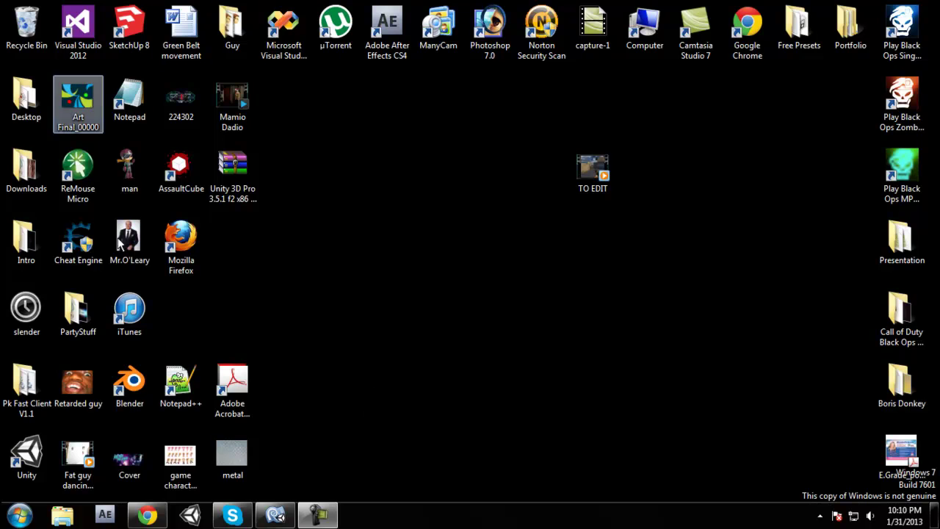
Switch to the Unity editor with the empty project and dismiss the Welcome To Unity window.
{"action": "left_click", "coordinate": [190, 516]}
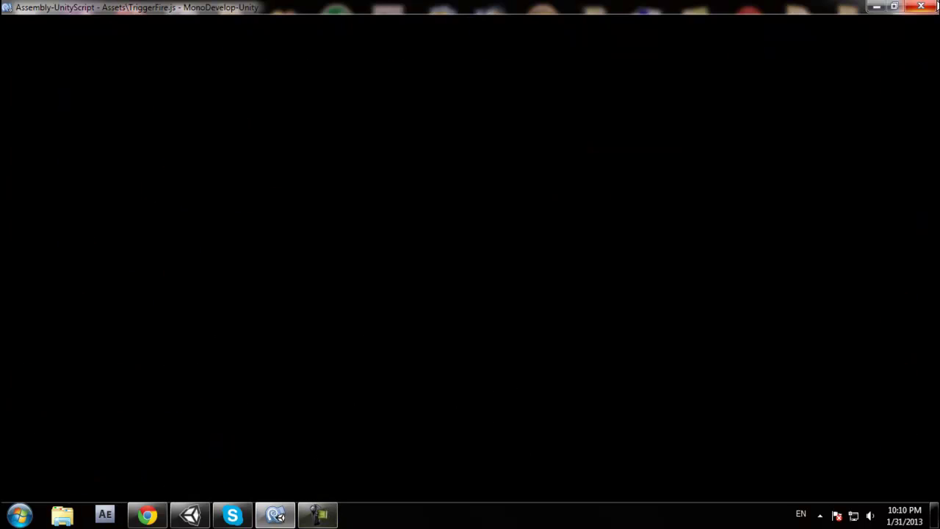
{"action": "left_click", "coordinate": [878, 7]}
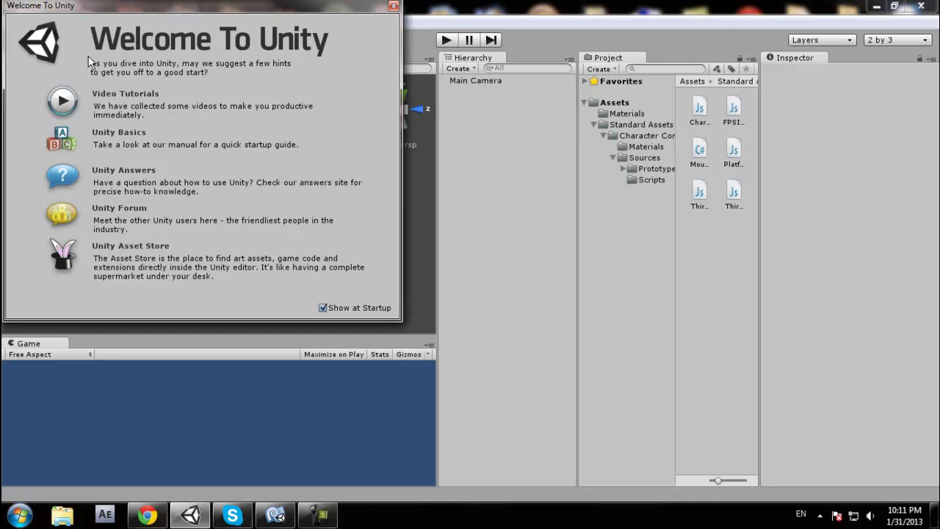
{"action": "left_click", "coordinate": [394, 5]}
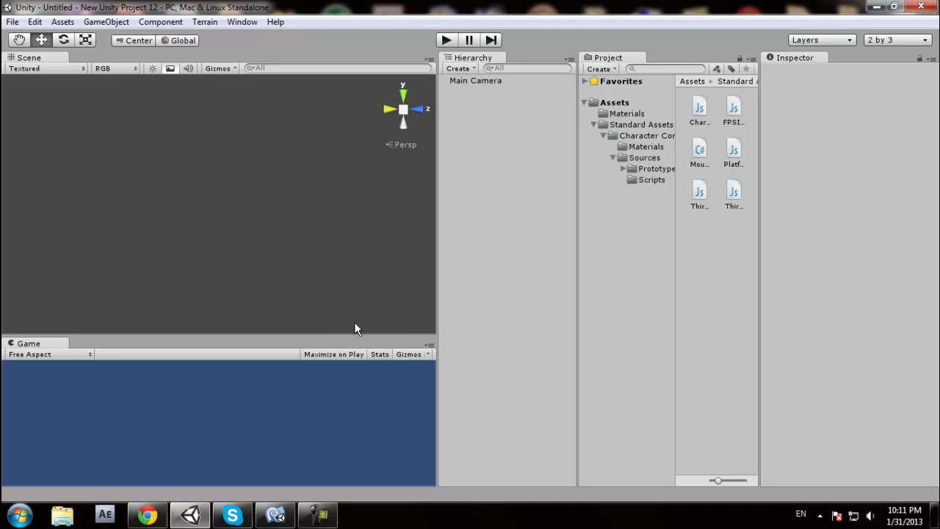
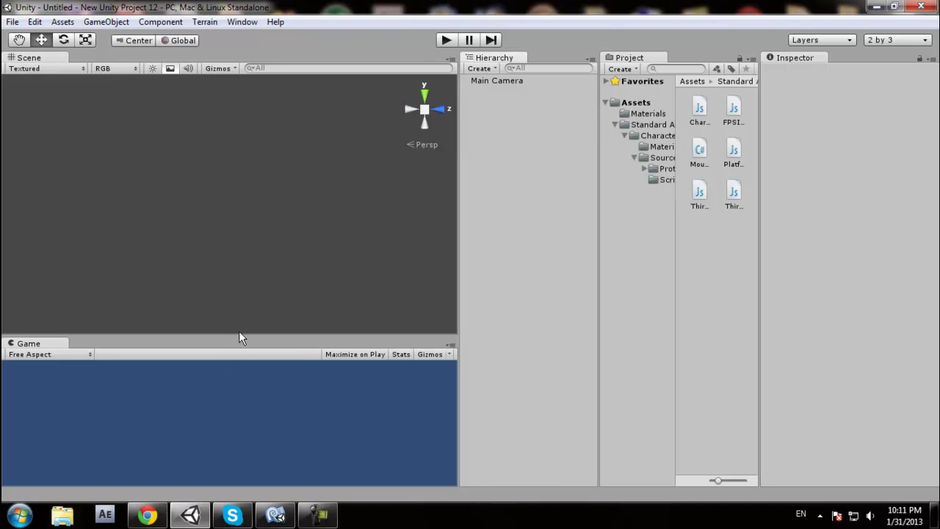
Create a plane as the floor and scale it uniformly to about 6.4 on all axes.
{"action": "left_click", "coordinate": [106, 21]}
{"action": "mouse_move", "coordinate": [137, 56]}
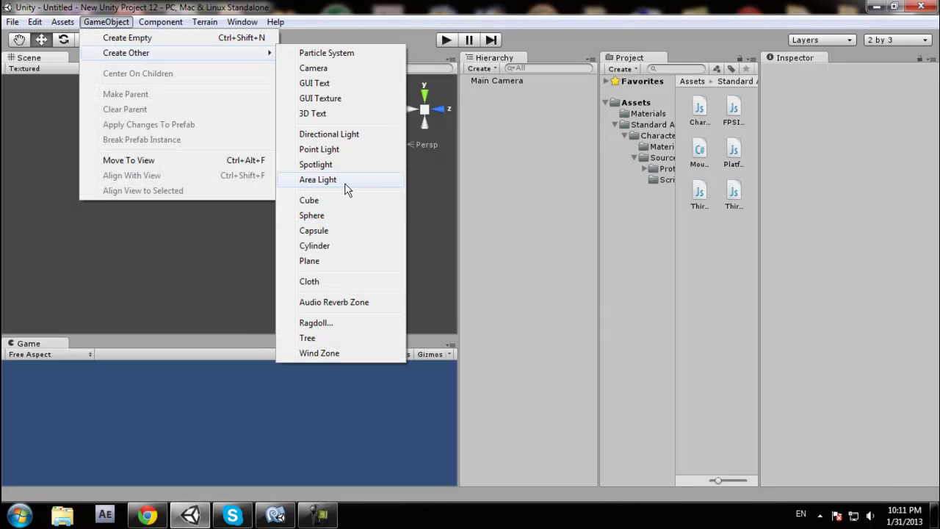
{"action": "left_click", "coordinate": [340, 261]}
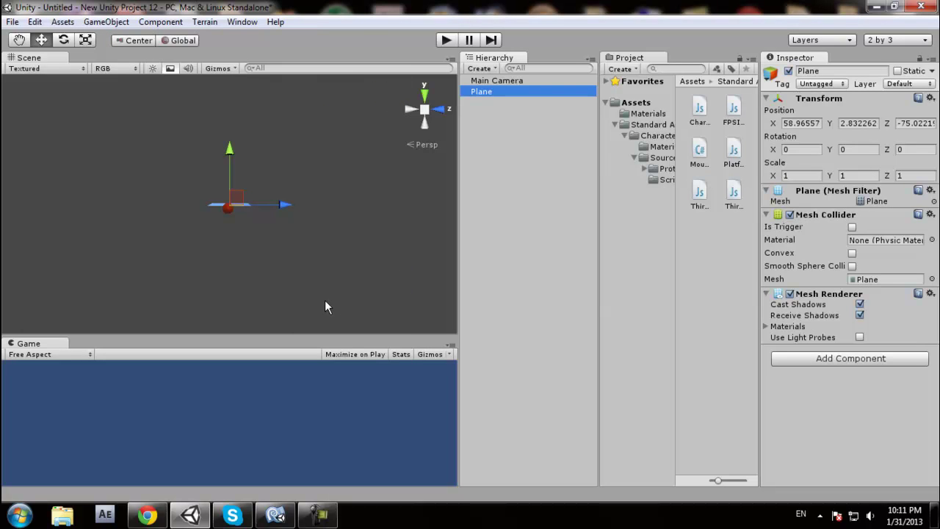
{"action": "left_click_drag", "start_coordinate": [229, 241], "coordinate": [206, 239], "text": "alt"}
{"action": "key", "text": "r"}
{"action": "left_click_drag", "start_coordinate": [232, 206], "coordinate": [598, 146]}
{"action": "left_click", "coordinate": [495, 265]}
{"action": "left_click_drag", "start_coordinate": [199, 216], "coordinate": [265, 220], "text": "alt"}
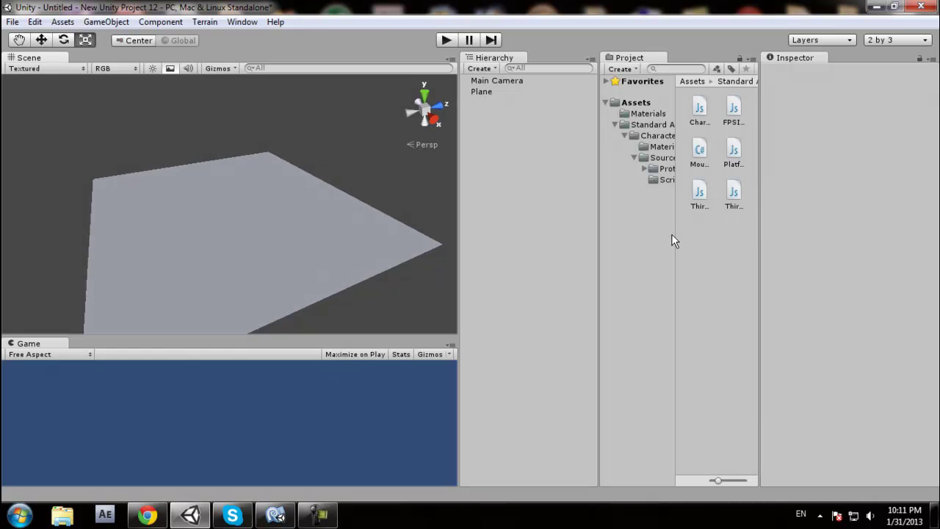
Place the First Person Controller prefab on the plane and rotate it to about -88.3 degrees around Y.
{"action": "left_click", "coordinate": [655, 136]}
{"action": "left_click_drag", "start_coordinate": [699, 151], "coordinate": [361, 167]}
{"action": "key", "text": "w"}
{"action": "left_click_drag", "start_coordinate": [273, 231], "coordinate": [492, 196]}
{"action": "key", "text": "e"}
{"action": "left_click", "coordinate": [619, 289]}
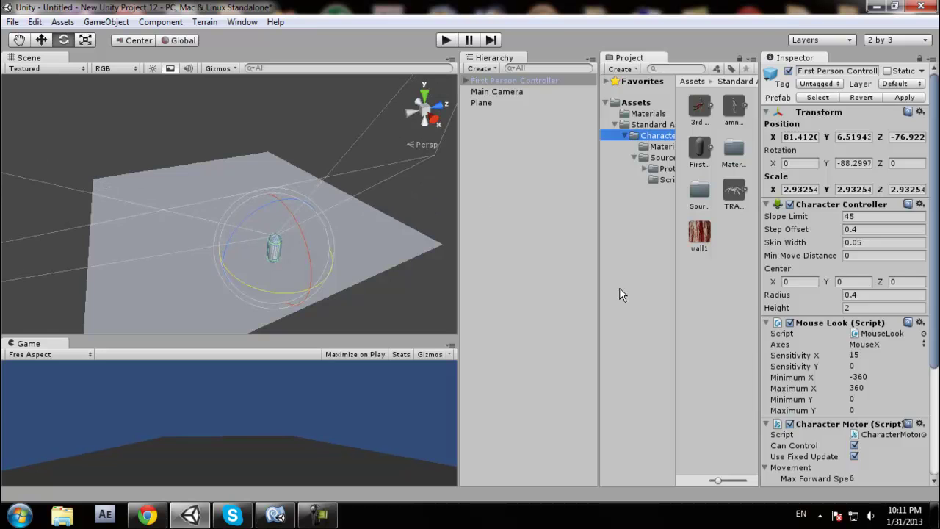
{"action": "left_click", "coordinate": [731, 353]}
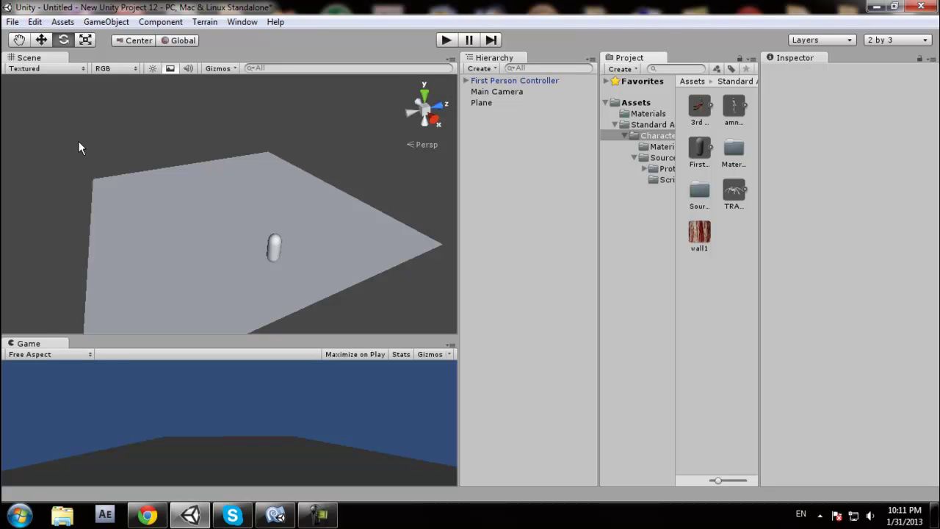
{"action": "left_click", "coordinate": [106, 22]}
{"action": "mouse_move", "coordinate": [130, 52]}
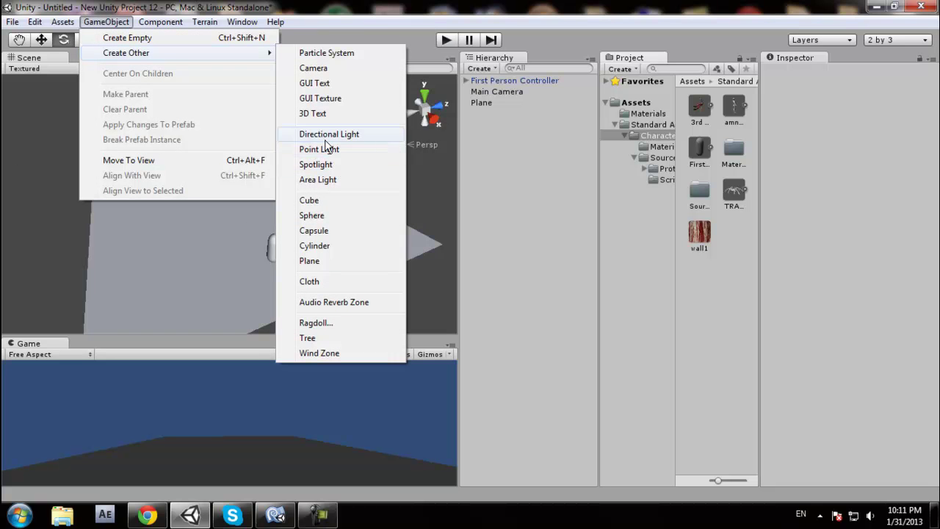
{"action": "left_click", "coordinate": [436, 210]}
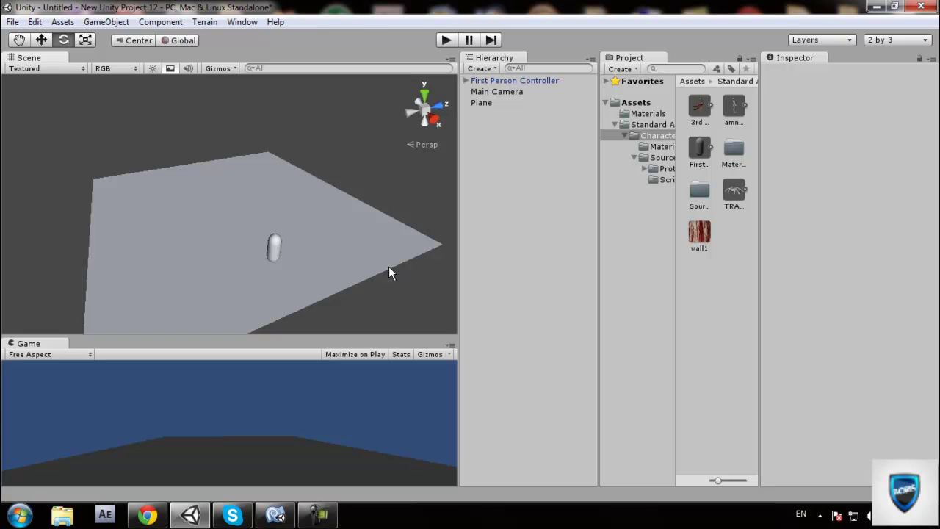
{"action": "left_click", "coordinate": [694, 154]}
{"action": "left_click", "coordinate": [723, 290]}
{"action": "left_click_drag", "start_coordinate": [222, 273], "coordinate": [122, 193], "text": "alt"}
{"action": "left_click", "coordinate": [212, 282]}
{"action": "left_click", "coordinate": [400, 213]}
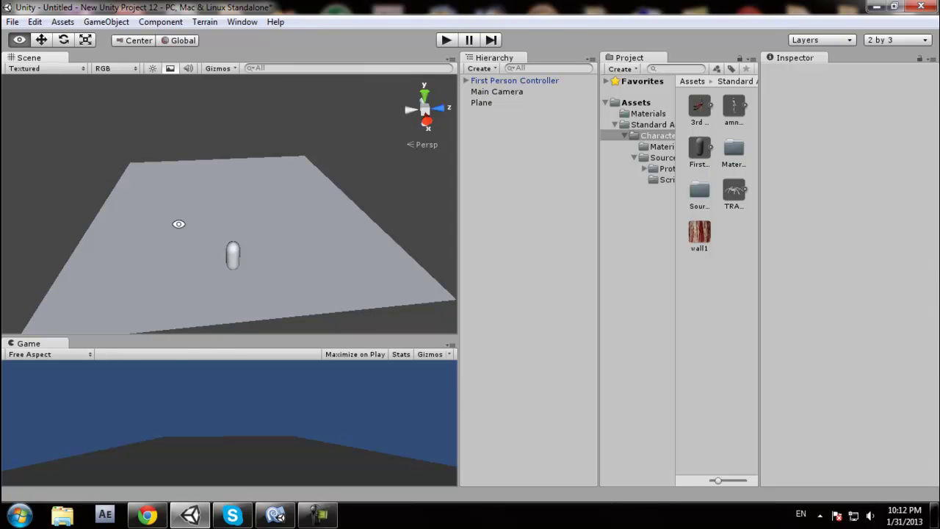
Narrow the plane to a Z scale of about 3.78 to form a long corridor floor.
{"action": "left_click_drag", "start_coordinate": [178, 224], "coordinate": [136, 164], "text": "alt"}
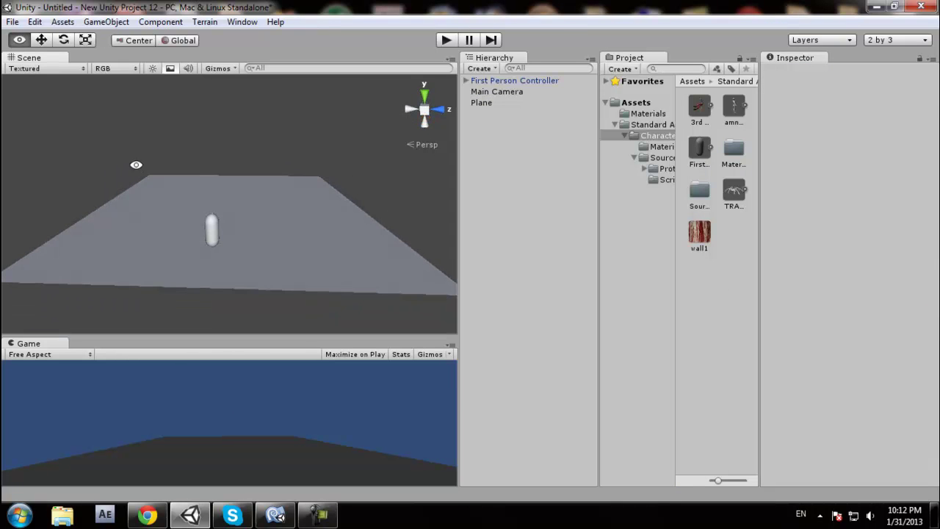
{"action": "left_click", "coordinate": [320, 271]}
{"action": "key", "text": "r"}
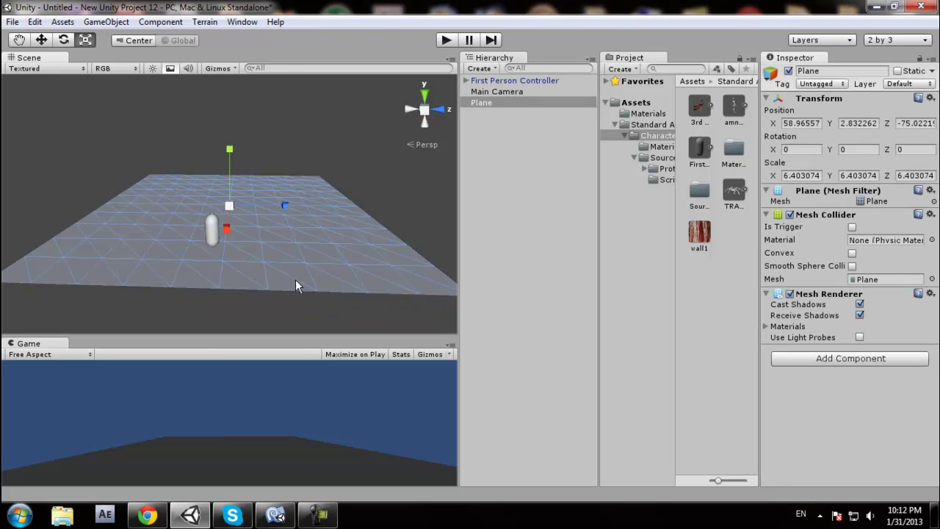
{"action": "left_click_drag", "start_coordinate": [279, 200], "coordinate": [279, 232]}
{"action": "left_click", "coordinate": [379, 244]}
Center the First Person Controller on the narrowed plane at about X 82.2, Z -73.7.
{"action": "left_click", "coordinate": [321, 236]}
{"action": "left_click", "coordinate": [260, 232]}
{"action": "left_click", "coordinate": [213, 231]}
{"action": "key", "text": "w"}
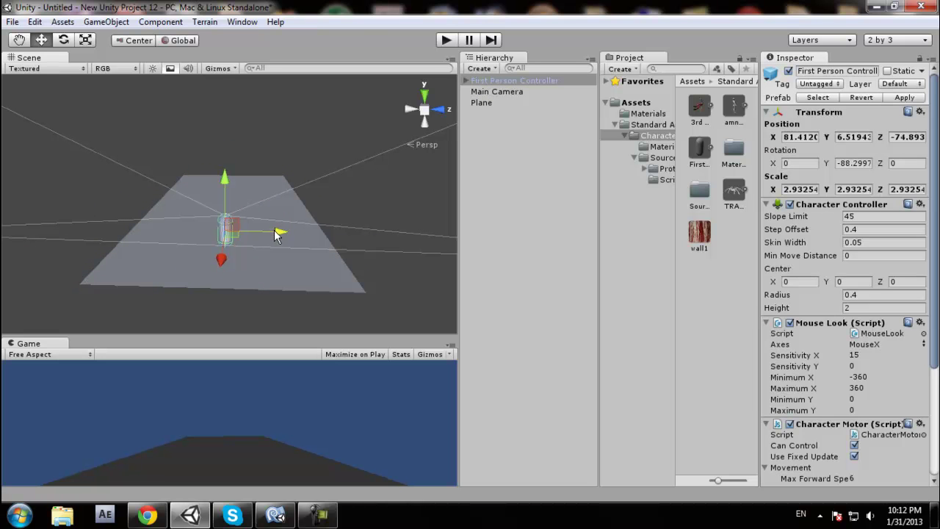
{"action": "left_click_drag", "start_coordinate": [224, 263], "coordinate": [290, 233]}
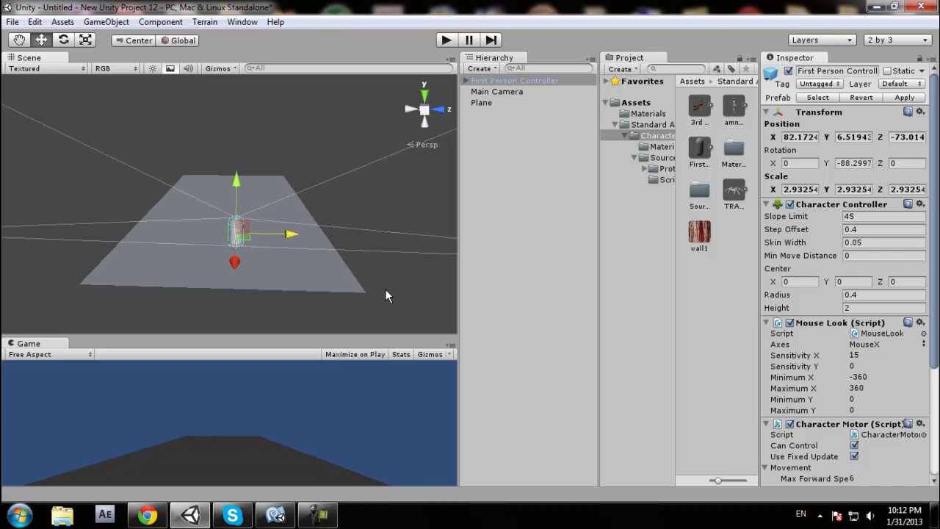
{"action": "left_click", "coordinate": [387, 312]}
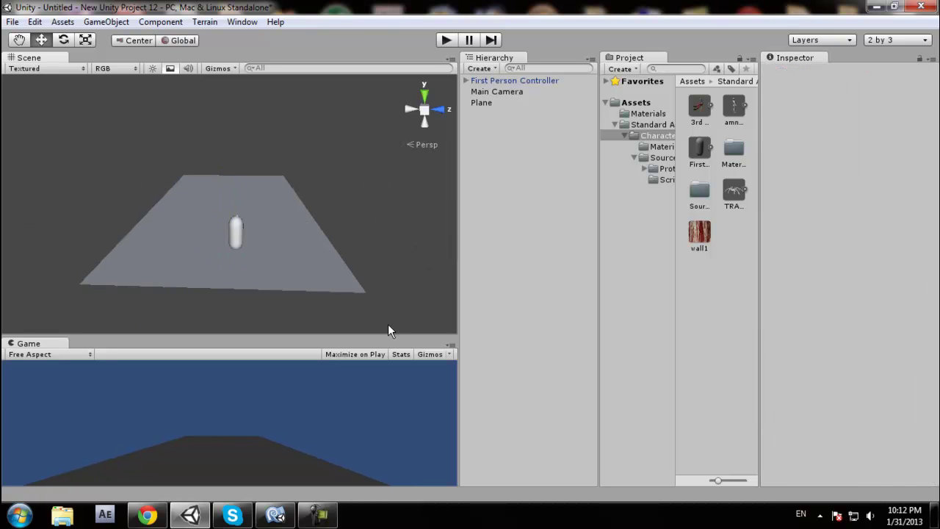
{"action": "left_click", "coordinate": [238, 236]}
{"action": "left_click", "coordinate": [242, 245]}
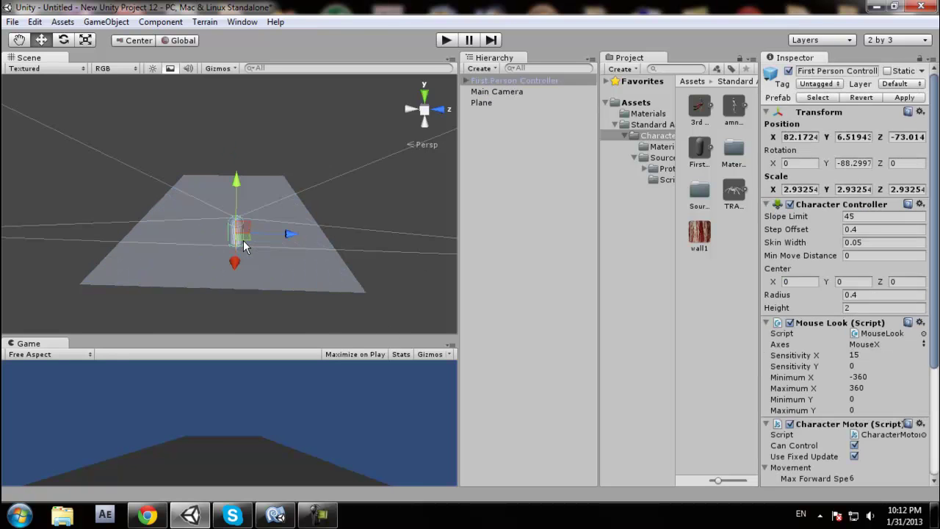
{"action": "left_click_drag", "start_coordinate": [292, 234], "coordinate": [286, 235]}
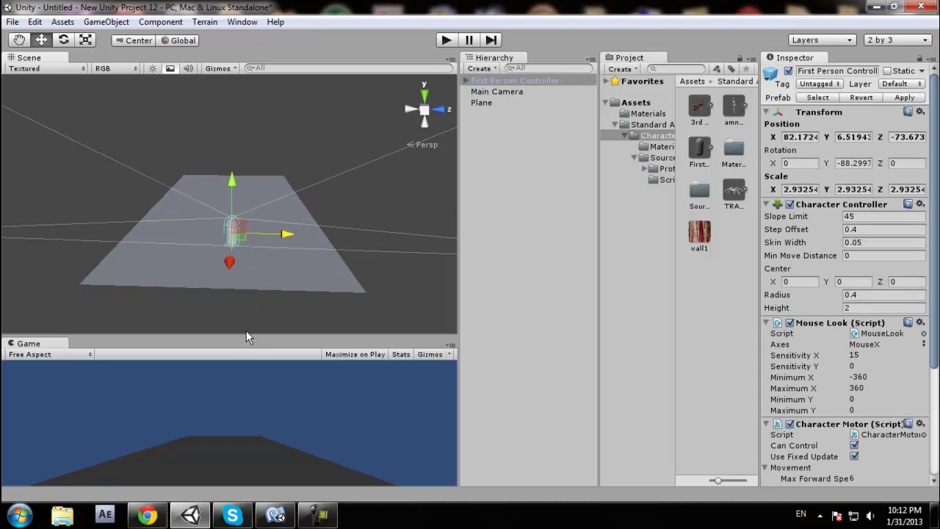
{"action": "left_click", "coordinate": [251, 315]}
Create a cube, scale it into a thin side wall about 25.3 units high, and stretch it along the plane's long edge.
{"action": "left_click", "coordinate": [106, 22]}
{"action": "mouse_move", "coordinate": [125, 53]}
{"action": "left_click", "coordinate": [309, 201]}
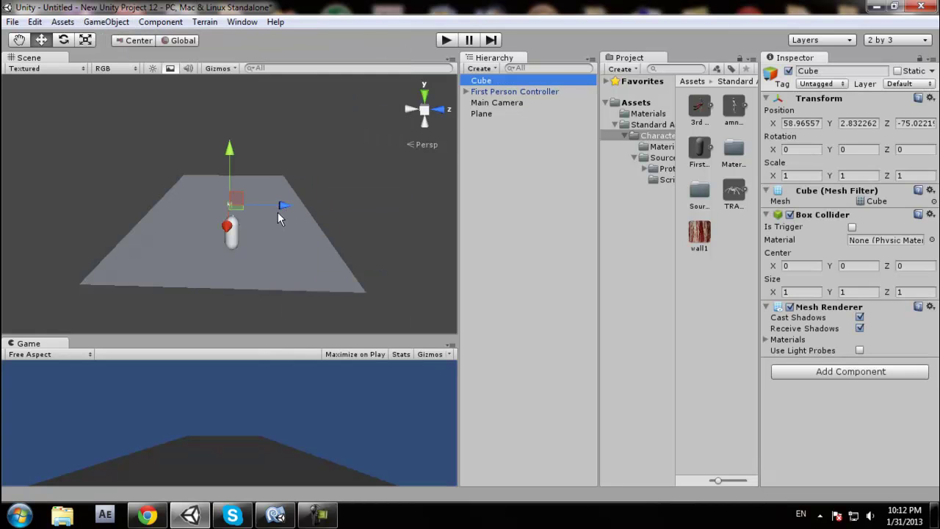
{"action": "key", "text": "r"}
{"action": "mouse_move", "coordinate": [230, 205]}
{"action": "left_mouse_down"}
{"action": "mouse_move", "coordinate": [295, 149]}
{"action": "mouse_move", "coordinate": [455, 51]}
{"action": "mouse_move", "coordinate": [774, 3]}
{"action": "mouse_move", "coordinate": [219, 212]}
{"action": "left_mouse_up"}
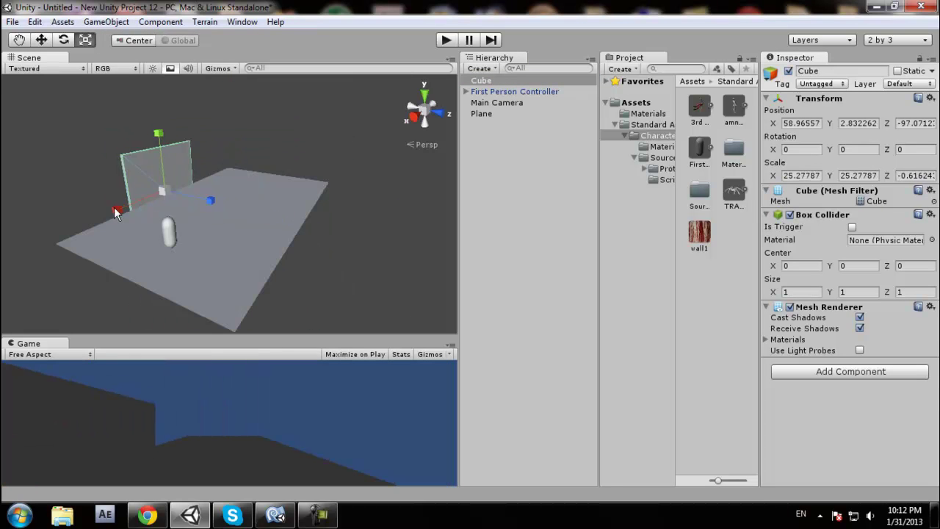
{"action": "left_click_drag", "start_coordinate": [139, 197], "coordinate": [130, 207]}
{"action": "key", "text": "w"}
{"action": "left_click_drag", "start_coordinate": [221, 195], "coordinate": [330, 220]}
{"action": "left_click_drag", "start_coordinate": [330, 220], "coordinate": [213, 202], "text": "alt"}
Duplicate the wall for the remaining sides of the plane, rotating the copies used as end walls.
{"action": "key", "text": "ctrl+d"}
{"action": "left_click_drag", "start_coordinate": [373, 268], "coordinate": [415, 290]}
{"action": "key", "text": "e"}
{"action": "left_click_drag", "start_coordinate": [346, 292], "coordinate": [384, 301]}
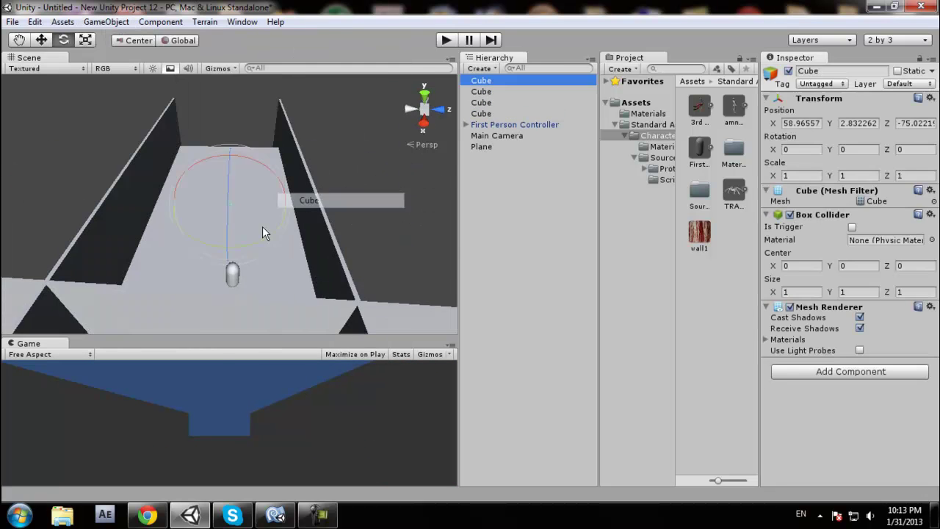
Shape the new unit cube into a pillar about 19.1 units tall and move it toward the side wall.
{"action": "key", "text": "r"}
{"action": "mouse_move", "coordinate": [233, 184]}
{"action": "left_mouse_down"}
{"action": "mouse_move", "coordinate": [246, 165]}
{"action": "mouse_move", "coordinate": [233, 168]}
{"action": "left_mouse_up"}
{"action": "key", "text": "ctrl+z"}
{"action": "key", "text": "ctrl+z"}
{"action": "left_click", "coordinate": [481, 80]}
{"action": "key", "text": "w"}
{"action": "left_click_drag", "start_coordinate": [273, 208], "coordinate": [201, 210]}
Duplicate the pillar repeatedly and space the copies along both side walls.
{"action": "left_click_drag", "start_coordinate": [138, 240], "coordinate": [115, 315]}
{"action": "left_click_drag", "start_coordinate": [62, 67], "coordinate": [37, 94]}
{"action": "key", "text": "ctrl+d"}
{"action": "left_click_drag", "start_coordinate": [115, 322], "coordinate": [181, 156]}
{"action": "key", "text": "ctrl+d"}
{"action": "key", "text": "ctrl+d"}
{"action": "left_click", "coordinate": [173, 178], "text": "shift"}
{"action": "left_click", "coordinate": [154, 213]}
{"action": "key", "text": "ctrl+d"}
{"action": "left_click_drag", "start_coordinate": [120, 249], "coordinate": [337, 203]}
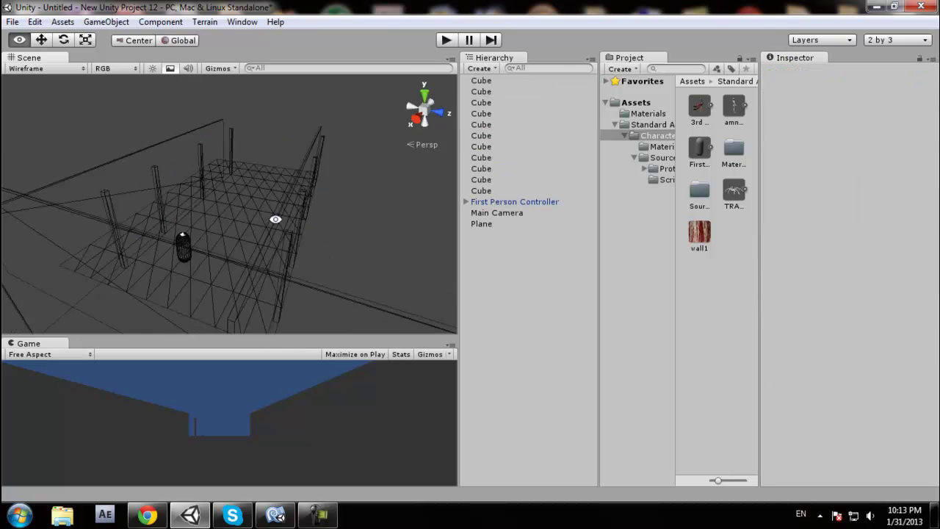
Adjust the position of the far pillar and lower the plane to about Y 0.82.
{"action": "left_click", "coordinate": [228, 169]}
{"action": "left_click_drag", "start_coordinate": [229, 158], "coordinate": [224, 130]}
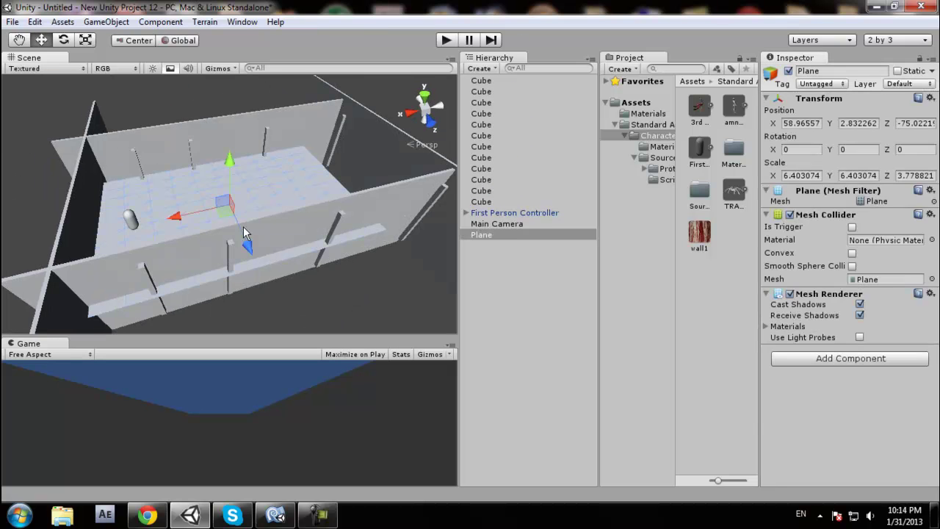
{"action": "left_click", "coordinate": [122, 189]}
{"action": "left_click_drag", "start_coordinate": [121, 189], "coordinate": [129, 188]}
Create another cube, scale it to cover the whole room, and raise it onto the walls as a ceiling.
{"action": "left_click", "coordinate": [105, 22]}
{"action": "key", "text": "r"}
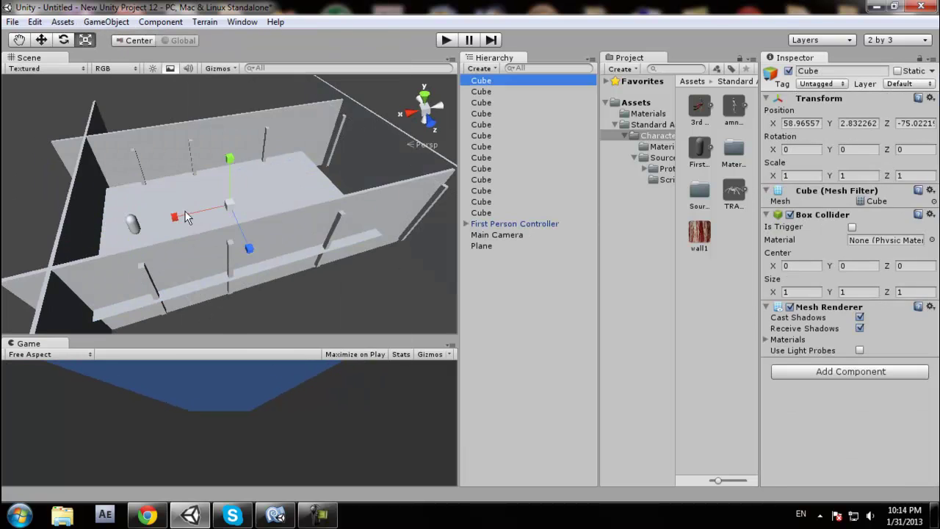
{"action": "scroll", "coordinate": [209, 229], "scroll_direction": "down", "scroll_amount": 3}
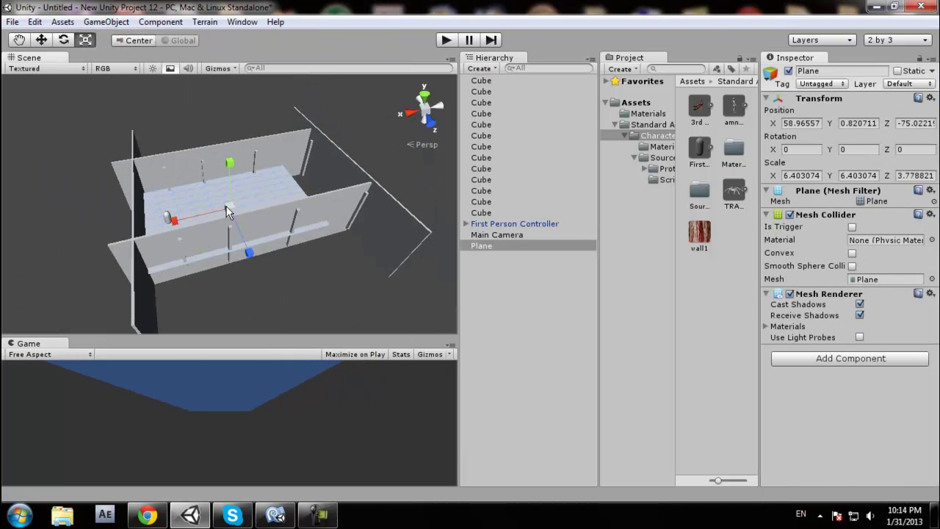
{"action": "left_click", "coordinate": [481, 80]}
{"action": "left_click_drag", "start_coordinate": [177, 217], "coordinate": [139, 219]}
{"action": "left_click_drag", "start_coordinate": [249, 248], "coordinate": [283, 328]}
{"action": "key", "text": "w"}
{"action": "left_click_drag", "start_coordinate": [232, 160], "coordinate": [232, 128]}
{"action": "left_click_drag", "start_coordinate": [179, 197], "coordinate": [118, 162]}
{"action": "left_click", "coordinate": [239, 294]}
Apply the material from the Materials folder to the floor plane and one side wall.
{"action": "scroll", "coordinate": [240, 212], "scroll_direction": "up", "scroll_amount": 5}
{"action": "left_click", "coordinate": [118, 163]}
{"action": "scroll", "coordinate": [291, 237], "scroll_direction": "up", "scroll_amount": 3}
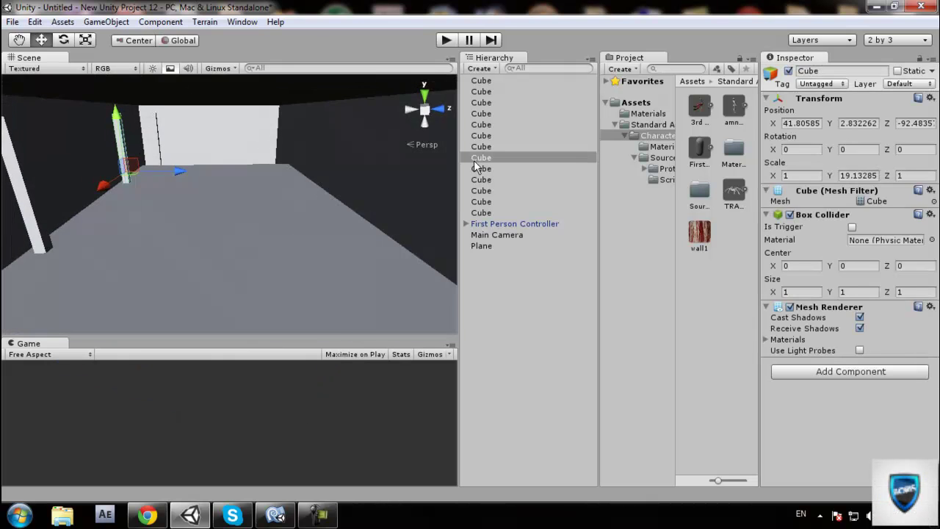
{"action": "scroll", "coordinate": [281, 274], "scroll_direction": "down", "scroll_amount": 3}
{"action": "left_click", "coordinate": [406, 193]}
{"action": "left_click", "coordinate": [320, 275]}
{"action": "left_click", "coordinate": [649, 114]}
{"action": "left_click_drag", "start_coordinate": [699, 109], "coordinate": [294, 250]}
{"action": "left_click_drag", "start_coordinate": [699, 108], "coordinate": [389, 184]}
Apply the same material to the remaining walls and the pillars.
{"action": "left_click_drag", "start_coordinate": [382, 191], "coordinate": [243, 194], "text": "alt"}
{"action": "left_click_drag", "start_coordinate": [699, 109], "coordinate": [88, 139]}
{"action": "left_click_drag", "start_coordinate": [294, 183], "coordinate": [132, 184], "text": "alt"}
{"action": "left_click_drag", "start_coordinate": [700, 109], "coordinate": [268, 150]}
{"action": "left_click_drag", "start_coordinate": [699, 108], "coordinate": [374, 155]}
{"action": "left_click_drag", "start_coordinate": [699, 108], "coordinate": [213, 172]}
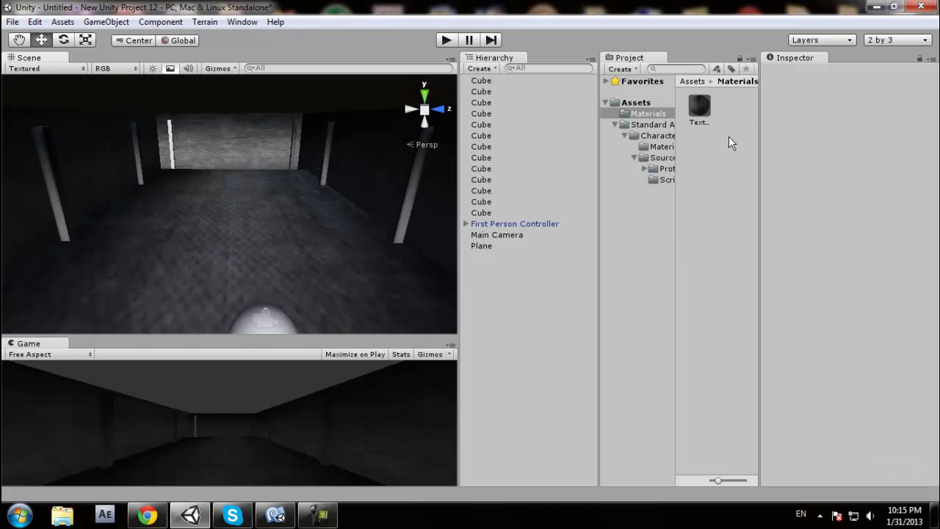
Delete the two pillars standing against the far end wall.
{"action": "left_click", "coordinate": [199, 166]}
{"action": "left_click_drag", "start_coordinate": [260, 153], "coordinate": [275, 153]}
{"action": "left_click", "coordinate": [171, 163]}
{"action": "left_click_drag", "start_coordinate": [212, 159], "coordinate": [196, 176]}
{"action": "key", "text": "Delete"}
{"action": "left_click", "coordinate": [293, 158]}
{"action": "key", "text": "Delete"}
Shift the two farthest remaining pillars slightly inward from the side walls, the second to about Z -59.2.
{"action": "left_click", "coordinate": [139, 165]}
{"action": "left_click", "coordinate": [323, 158]}
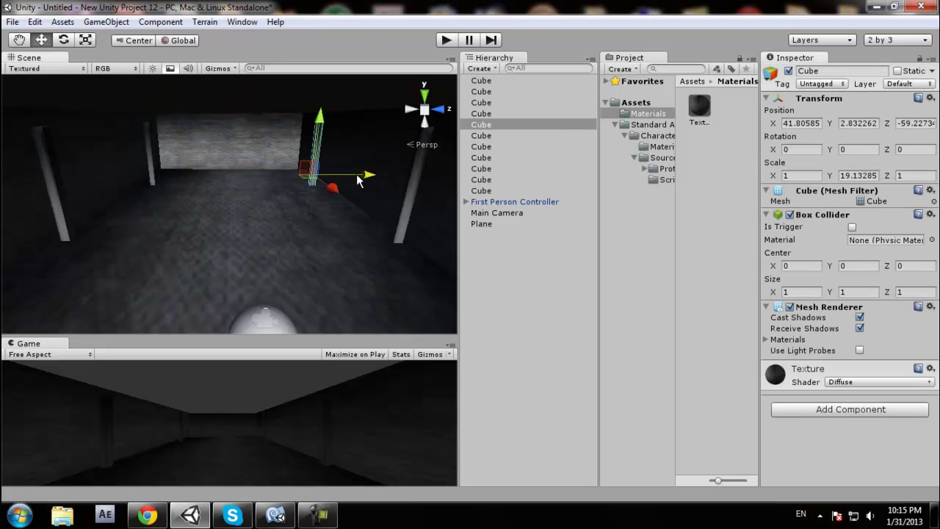
{"action": "left_click", "coordinate": [584, 338]}
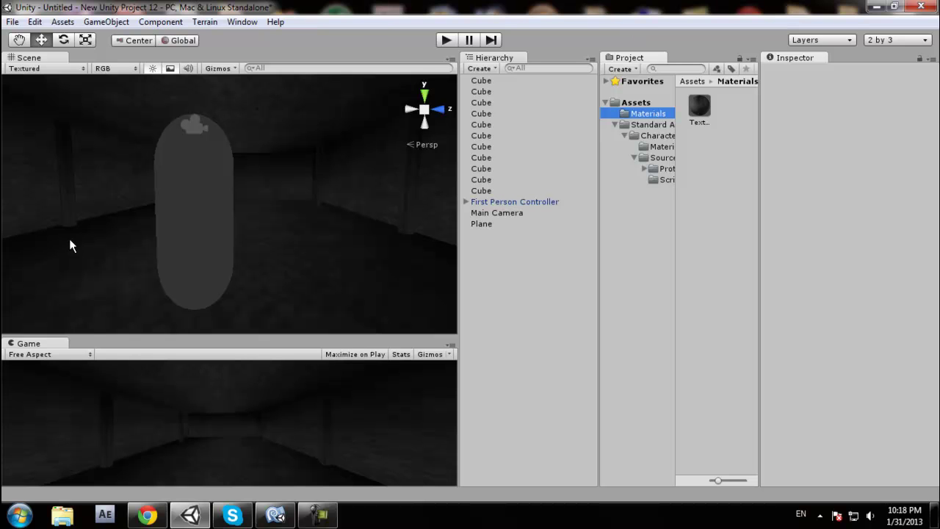
Create an empty game object in the room and add a Box Collider component to it.
{"action": "right_click_drag", "start_coordinate": [228, 180], "coordinate": [291, 174]}
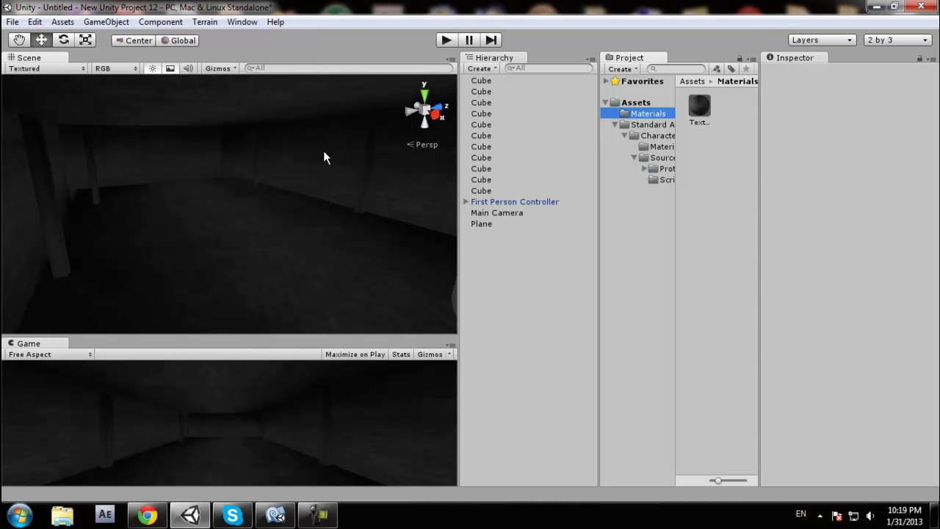
{"action": "left_click", "coordinate": [108, 22]}
{"action": "left_click", "coordinate": [137, 37]}
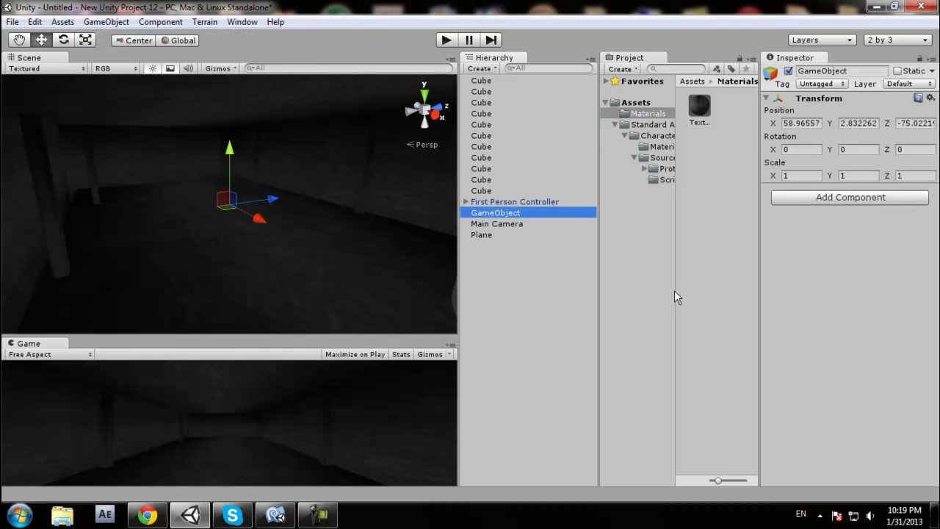
{"action": "left_click", "coordinate": [885, 198]}
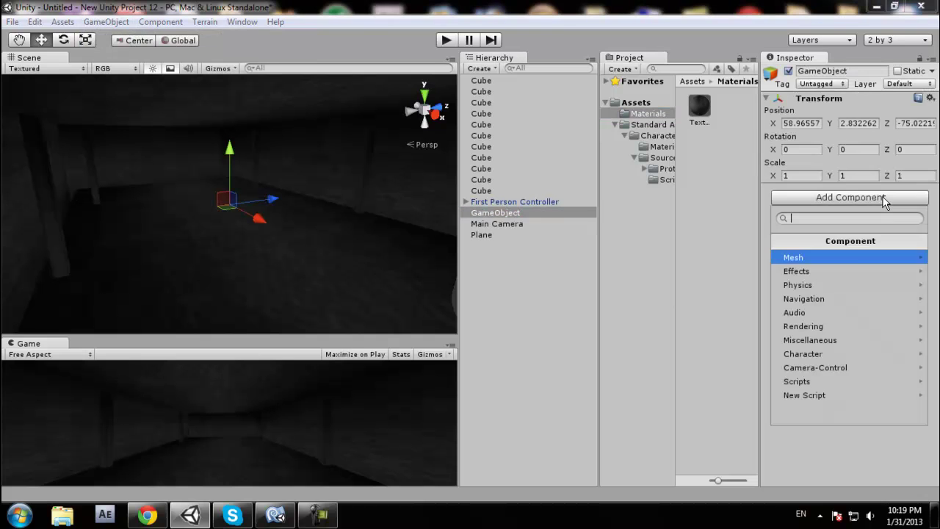
{"action": "left_click", "coordinate": [852, 287]}
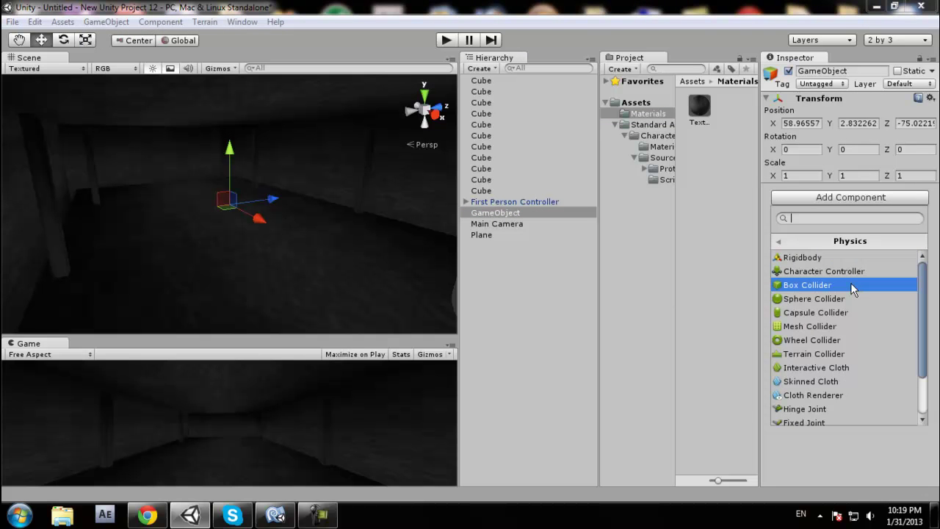
{"action": "left_click", "coordinate": [854, 286]}
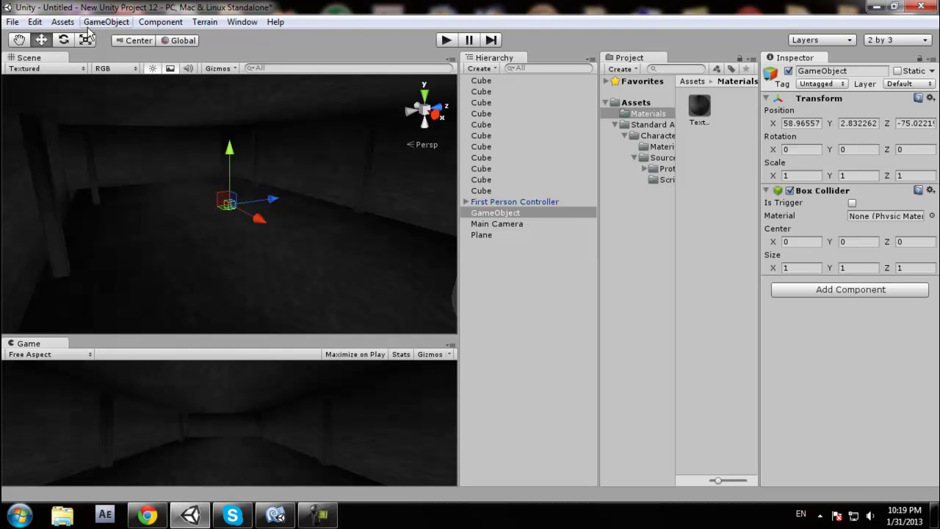
{"action": "left_click", "coordinate": [171, 24]}
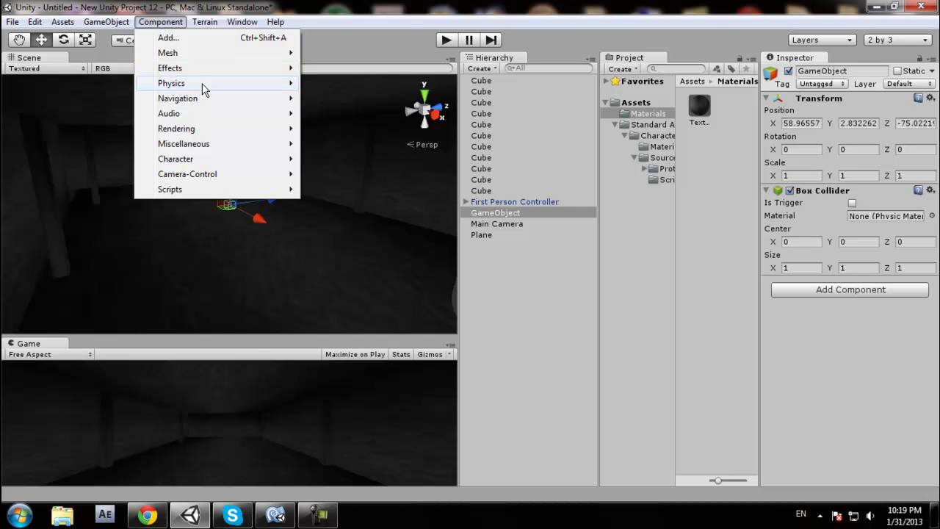
{"action": "mouse_move", "coordinate": [206, 89]}
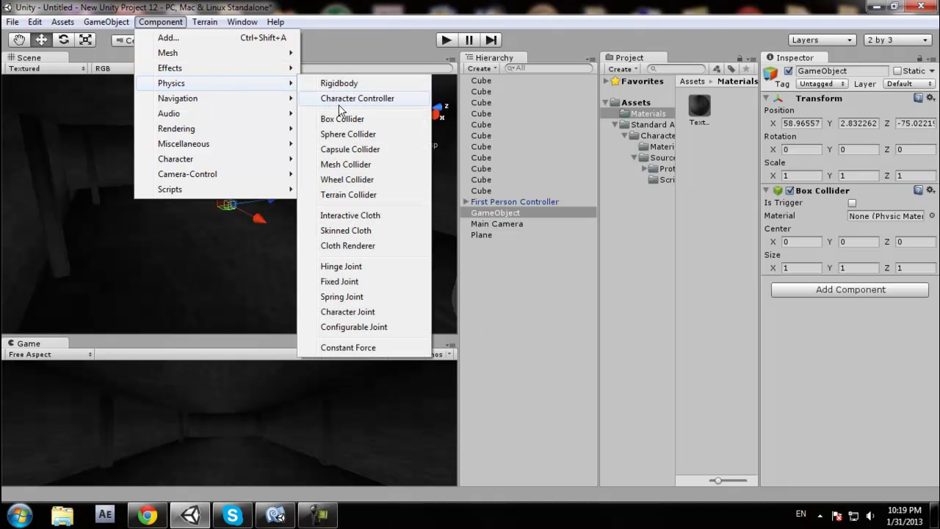
{"action": "left_click", "coordinate": [852, 364]}
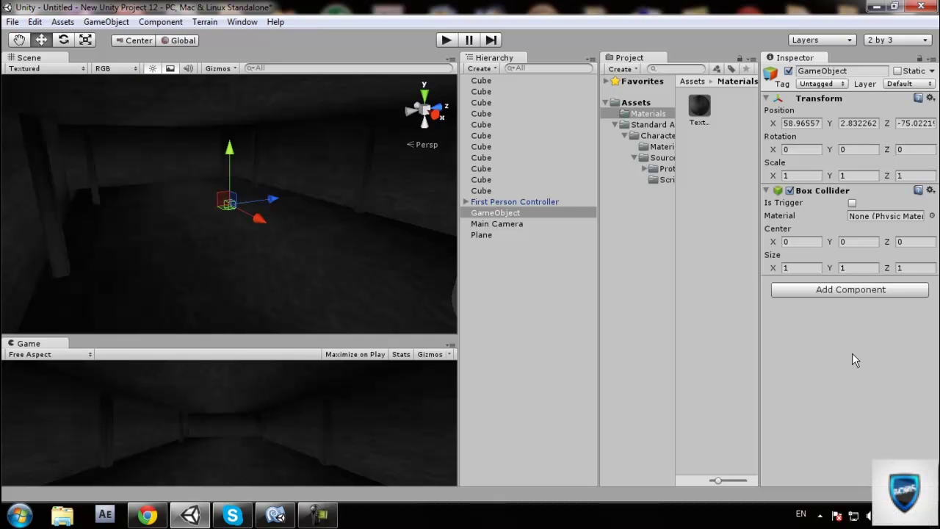
Make the empty object's box collider a trigger and scale the object across the corridor to about Y 26.2 and Z 50.2.
{"action": "left_click", "coordinate": [852, 203]}
{"action": "left_click_drag", "start_coordinate": [384, 195], "coordinate": [417, 207], "text": "alt"}
{"action": "key", "text": "r"}
{"action": "left_click_drag", "start_coordinate": [280, 204], "coordinate": [446, 204]}
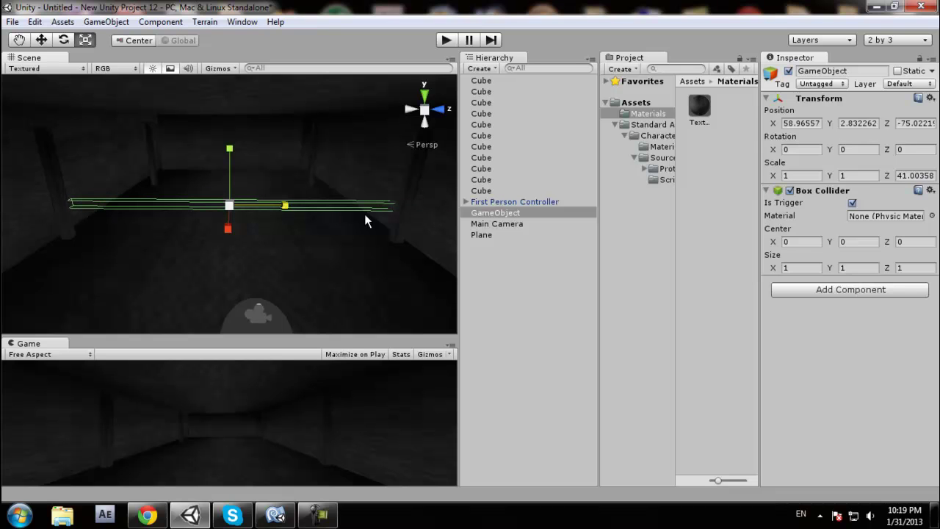
{"action": "left_click_drag", "start_coordinate": [298, 206], "coordinate": [299, 206]}
{"action": "left_click_drag", "start_coordinate": [230, 149], "coordinate": [243, 97]}
{"action": "left_click_drag", "start_coordinate": [231, 149], "coordinate": [224, 84]}
{"action": "left_click_drag", "start_coordinate": [230, 155], "coordinate": [231, 122]}
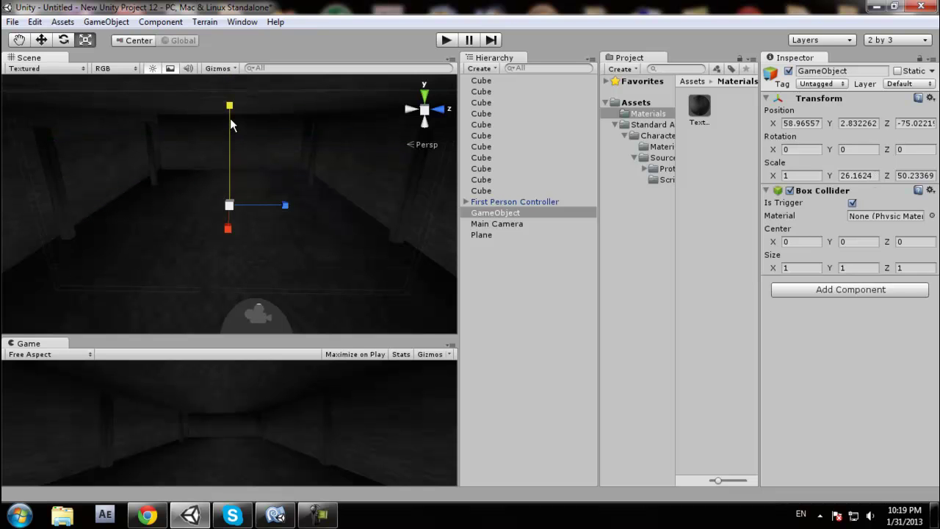
Play-test the scene by walking the first-person controller forward through the trigger area, then stop playback.
{"action": "left_click", "coordinate": [630, 343]}
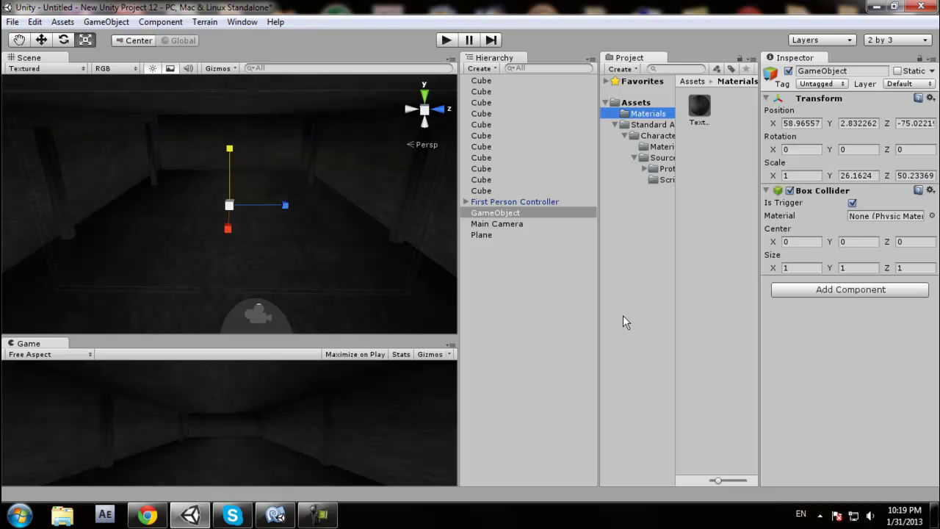
{"action": "left_click", "coordinate": [446, 40]}
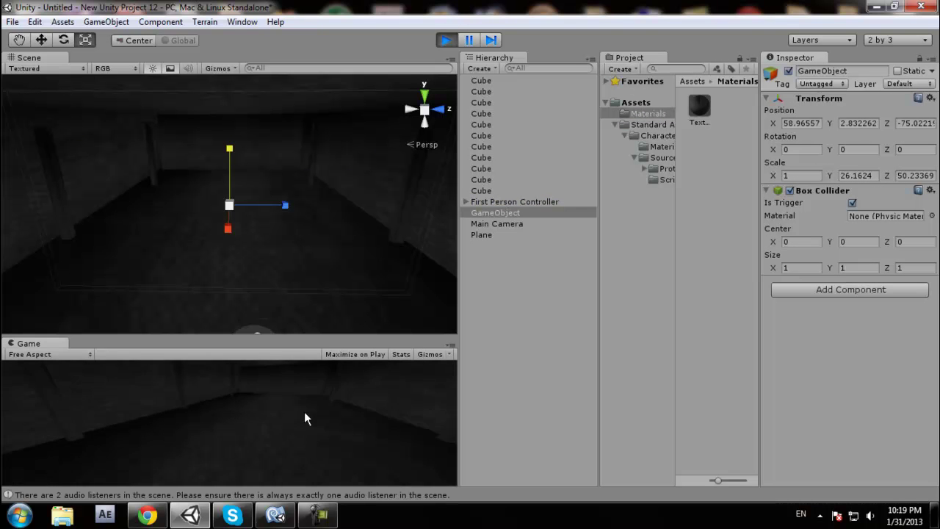
{"action": "key", "text": "w"}
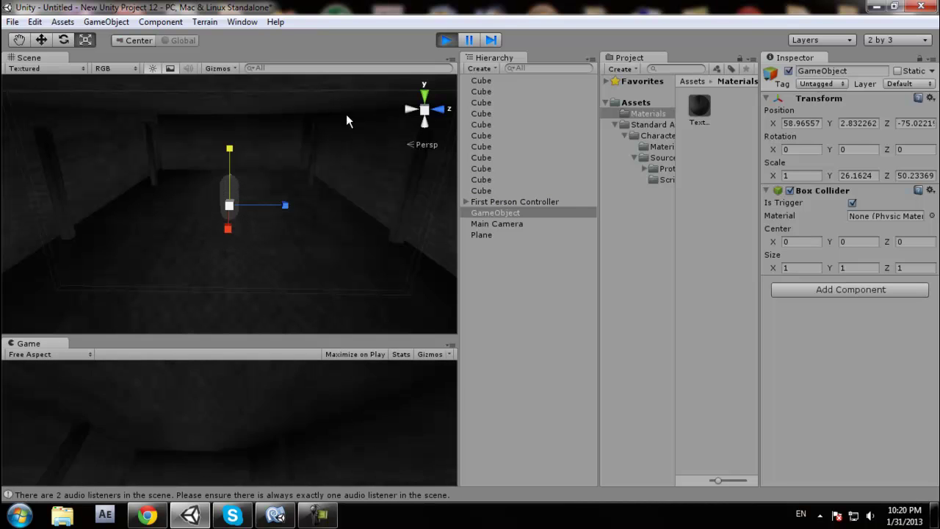
{"action": "left_click", "coordinate": [446, 40]}
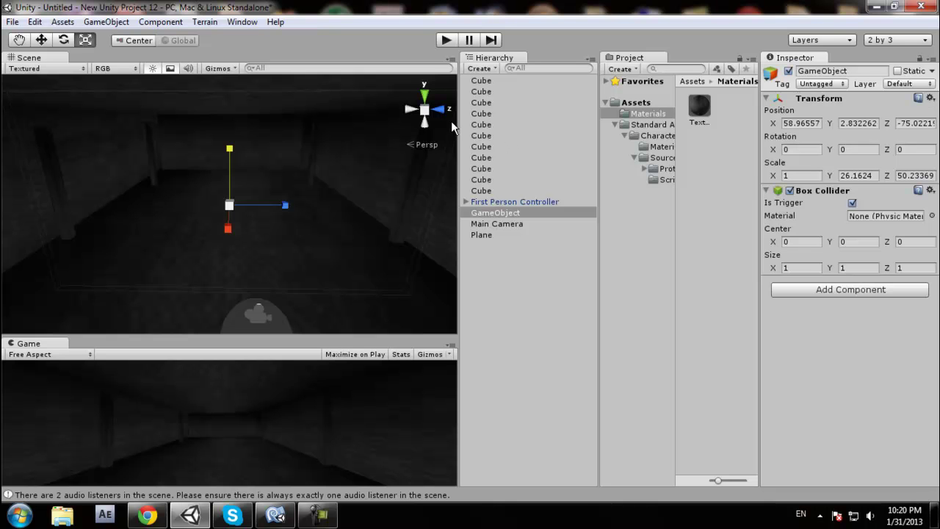
{"action": "left_click_drag", "start_coordinate": [194, 196], "coordinate": [331, 239], "text": "alt"}
{"action": "left_click_drag", "start_coordinate": [407, 232], "coordinate": [199, 176], "text": "alt"}
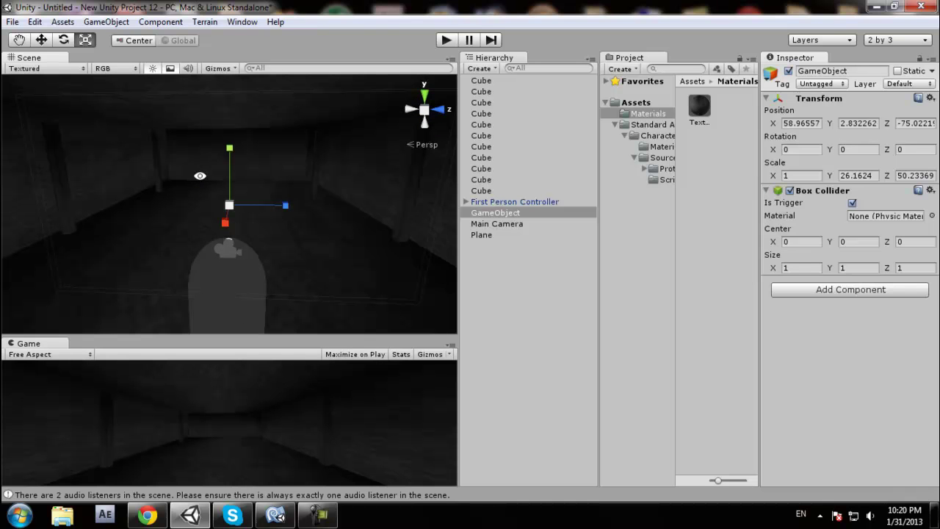
{"action": "left_click", "coordinate": [669, 277]}
{"action": "left_click", "coordinate": [694, 279]}
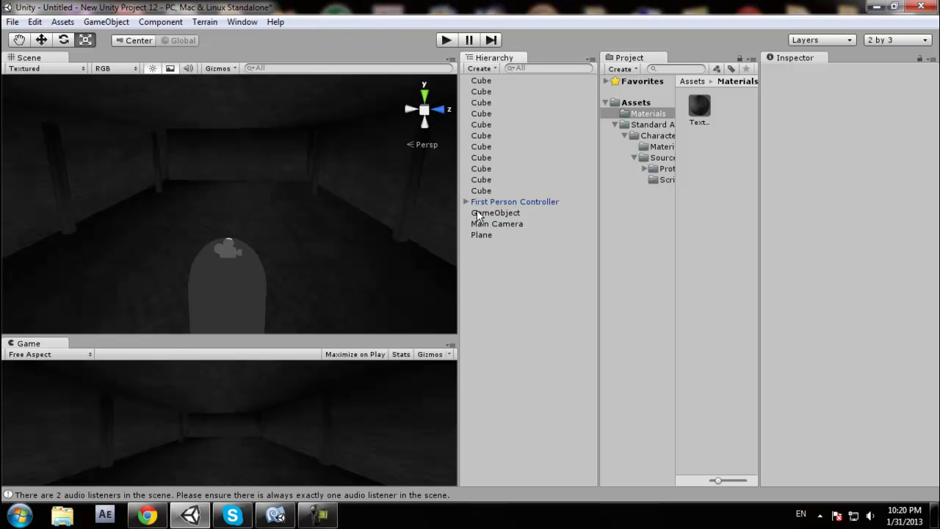
Create a sphere scaled uniformly to about 7.02 and move it up and toward the far wall, to about X 51.5, Y 6.5.
{"action": "scroll", "coordinate": [318, 176], "scroll_direction": "up", "scroll_amount": 4}
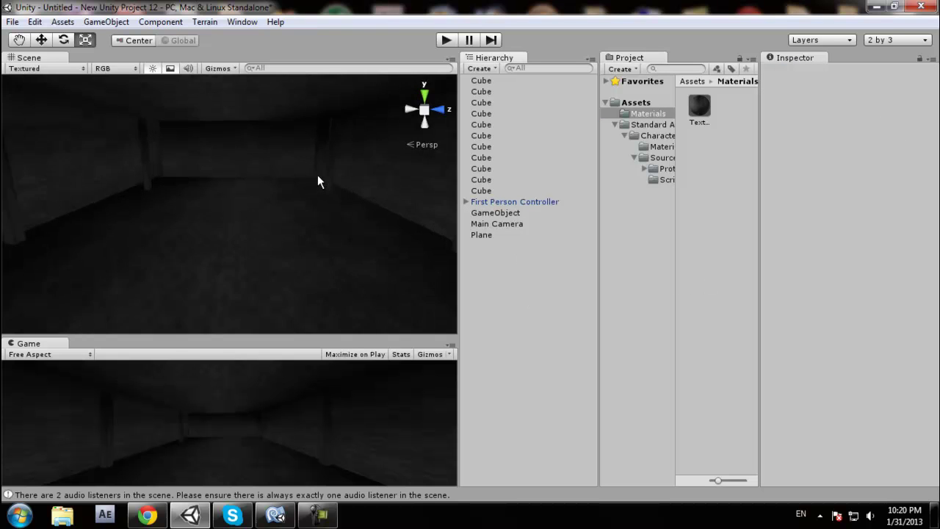
{"action": "mouse_move", "coordinate": [292, 142]}
{"action": "left_mouse_down", "text": "alt"}
{"action": "mouse_move", "coordinate": [277, 178]}
{"action": "mouse_move", "coordinate": [286, 151]}
{"action": "left_mouse_up", "text": "alt"}
{"action": "left_click", "coordinate": [87, 24]}
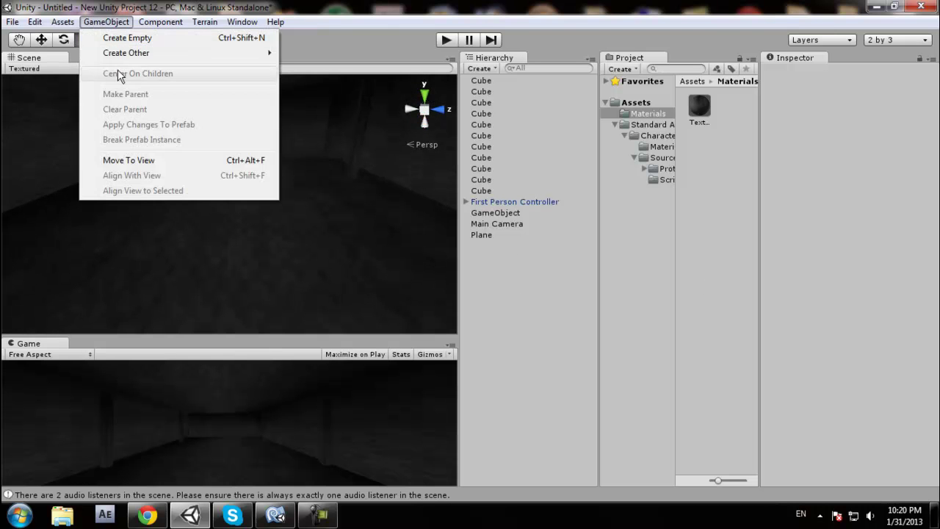
{"action": "mouse_move", "coordinate": [121, 57]}
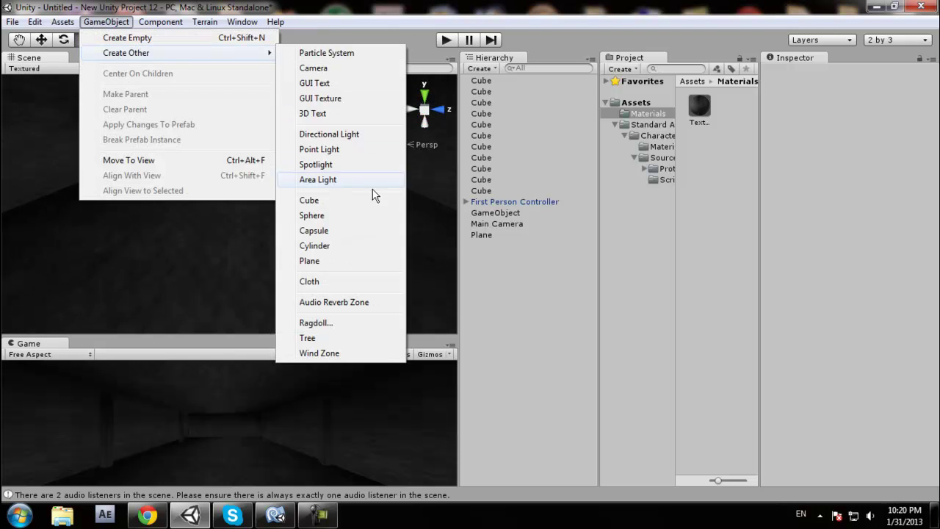
{"action": "left_click", "coordinate": [336, 216]}
{"action": "left_click_drag", "start_coordinate": [230, 206], "coordinate": [609, 70]}
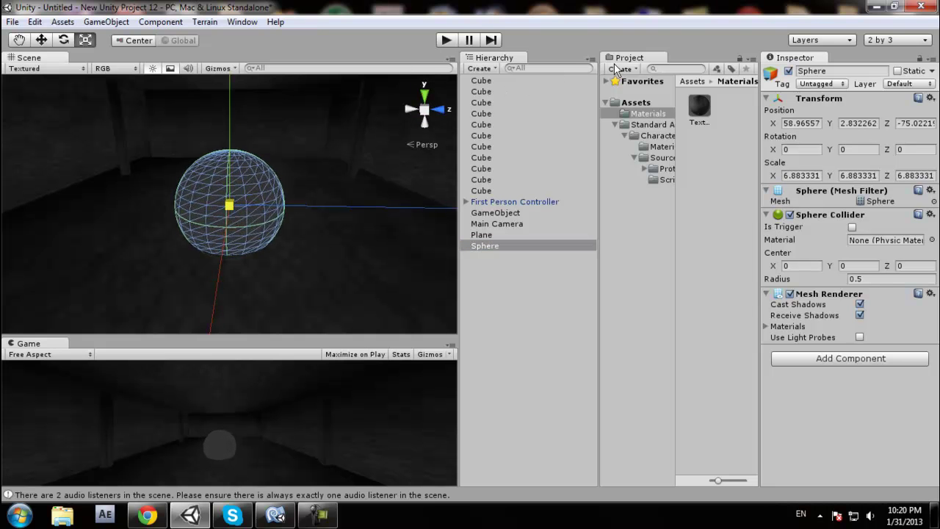
{"action": "key", "text": "w"}
{"action": "left_click_drag", "start_coordinate": [226, 233], "coordinate": [235, 96]}
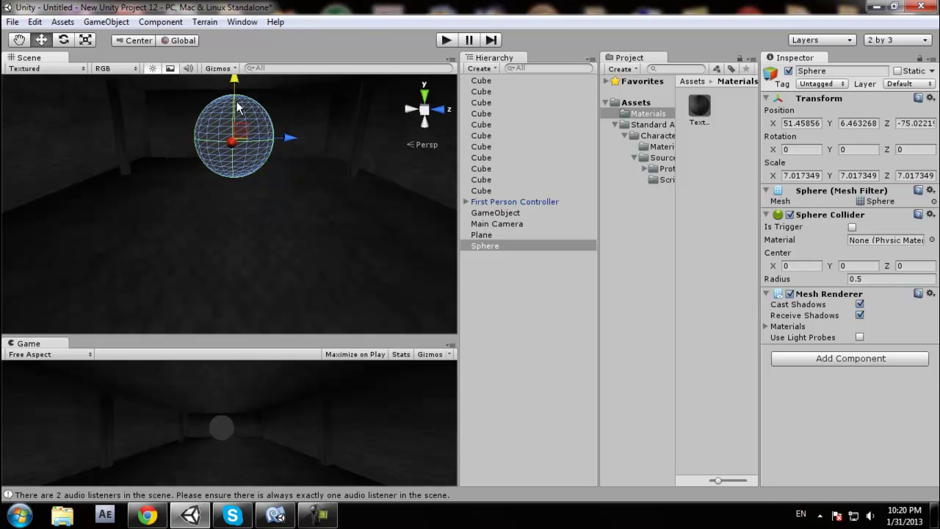
Apply the wall1 texture from the character assets folder to the sphere.
{"action": "left_click_drag", "start_coordinate": [698, 108], "coordinate": [229, 147]}
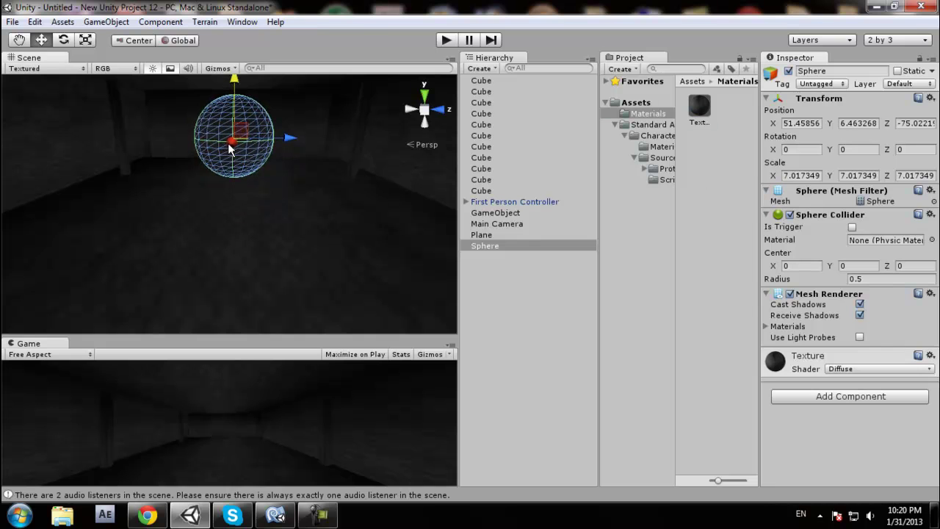
{"action": "left_click", "coordinate": [490, 224]}
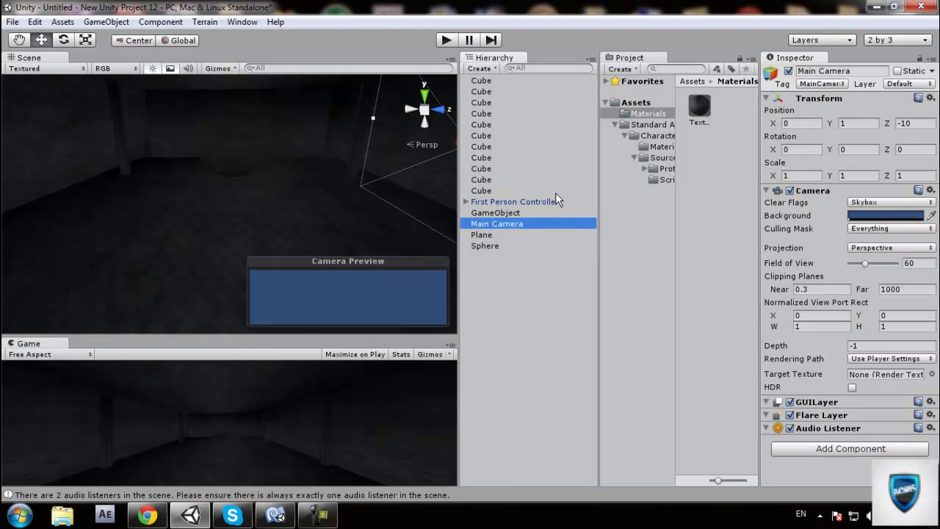
{"action": "left_click", "coordinate": [645, 125]}
{"action": "left_click", "coordinate": [656, 137]}
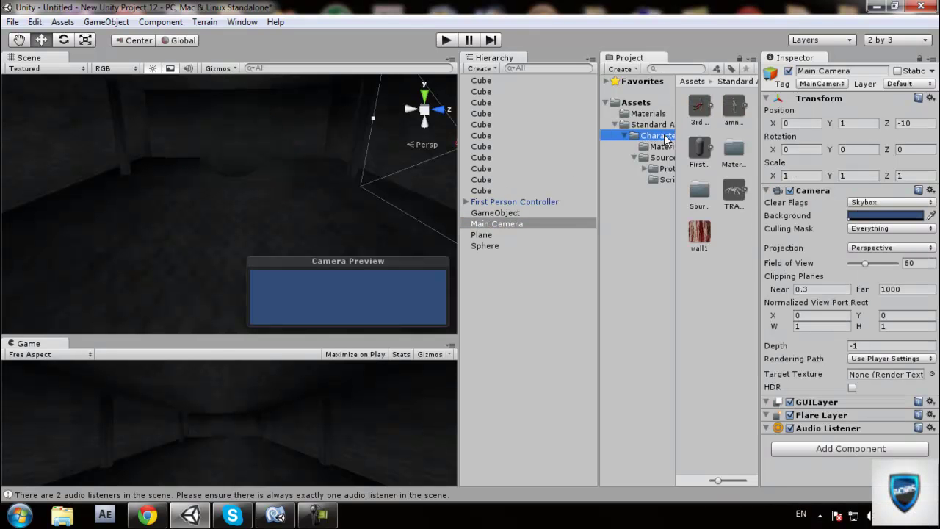
{"action": "left_click", "coordinate": [424, 210]}
{"action": "left_click_drag", "start_coordinate": [698, 229], "coordinate": [233, 134]}
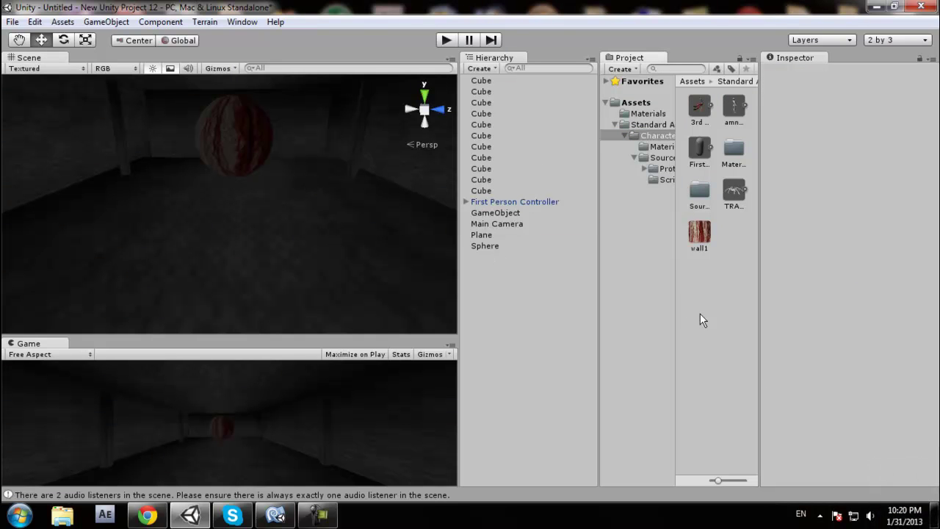
Examine the trigger object's position relative to the sphere from the side of the corridor.
{"action": "scroll", "coordinate": [308, 235], "scroll_direction": "down", "scroll_amount": 3}
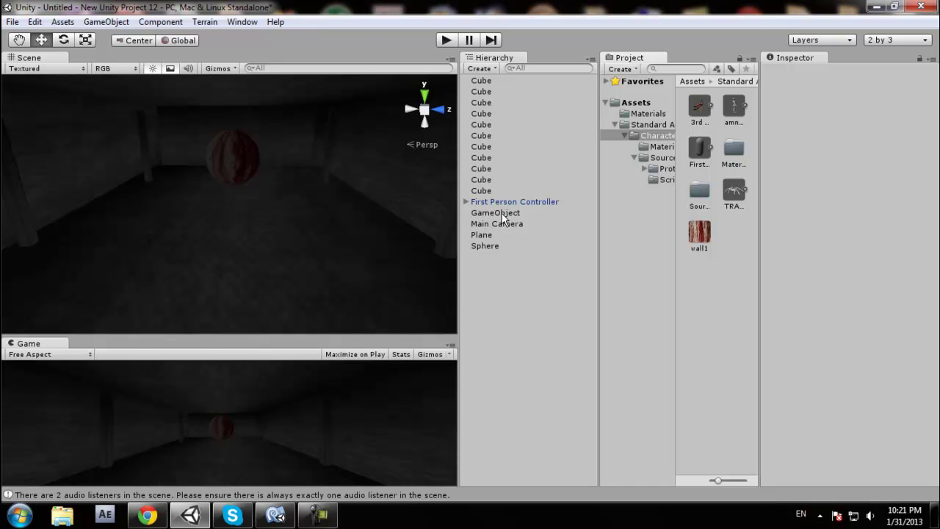
{"action": "left_click", "coordinate": [495, 213]}
{"action": "left_click_drag", "start_coordinate": [208, 203], "coordinate": [129, 169], "text": "alt"}
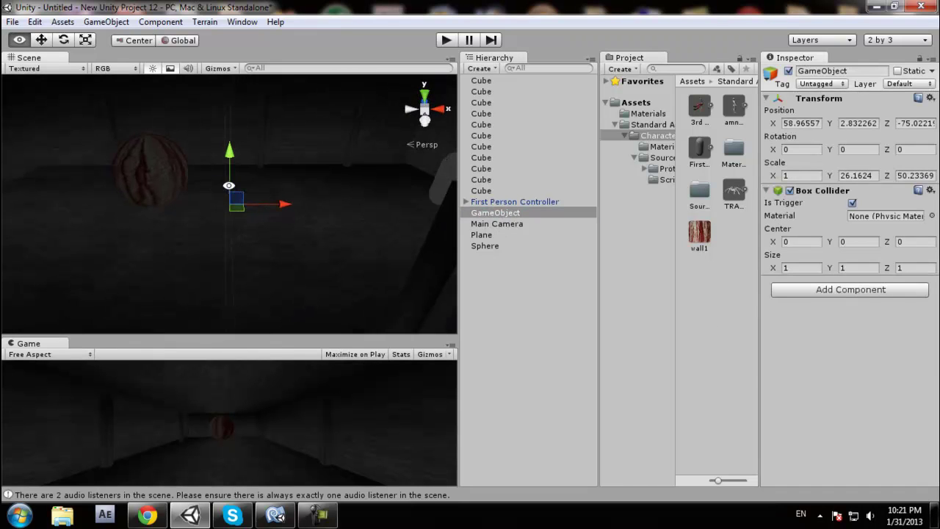
{"action": "left_click", "coordinate": [125, 168]}
{"action": "left_click_drag", "start_coordinate": [204, 181], "coordinate": [147, 174]}
{"action": "left_click", "coordinate": [509, 333]}
{"action": "left_click_drag", "start_coordinate": [287, 212], "coordinate": [254, 243], "text": "alt"}
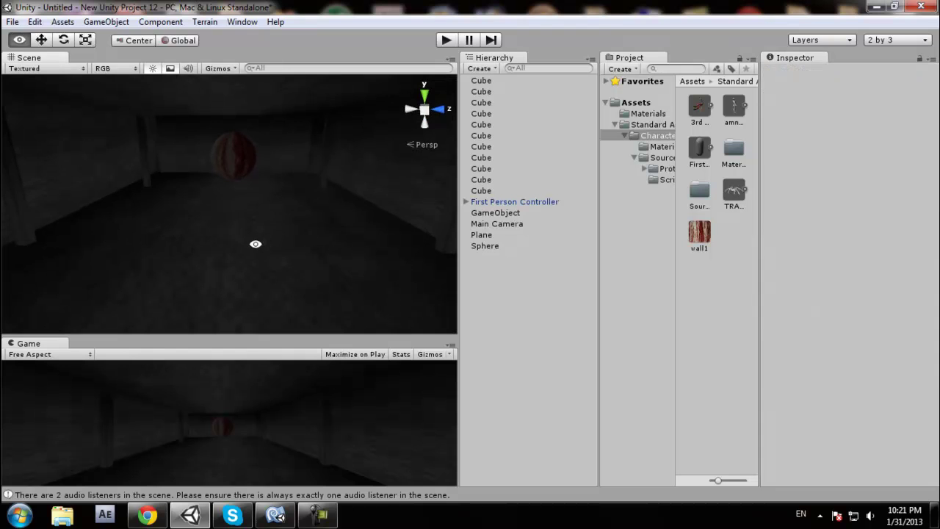
Create a point light just below the sphere, at about X 48.8, with a range of about 24.4.
{"action": "left_click", "coordinate": [106, 22]}
{"action": "mouse_move", "coordinate": [130, 54]}
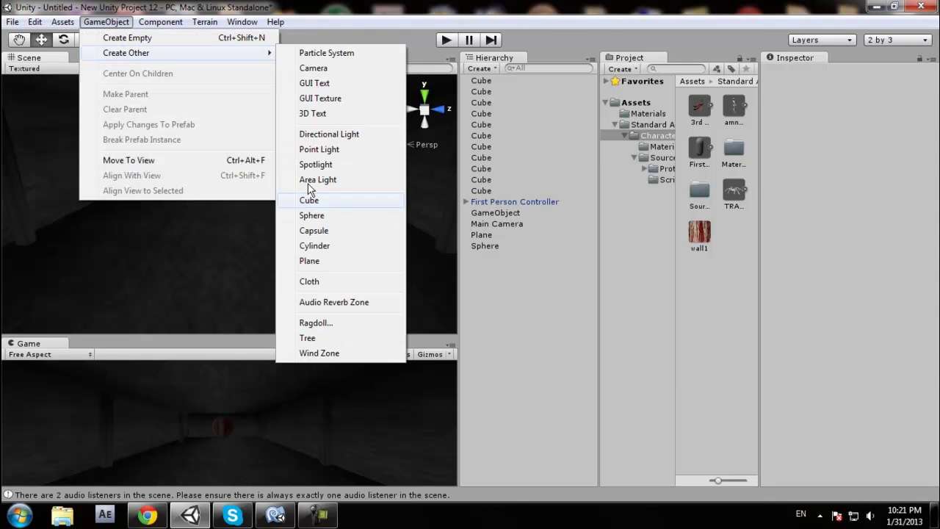
{"action": "left_click", "coordinate": [341, 151]}
{"action": "mouse_move", "coordinate": [233, 221]}
{"action": "left_mouse_down"}
{"action": "mouse_move", "coordinate": [245, 208]}
{"action": "mouse_move", "coordinate": [227, 233]}
{"action": "mouse_move", "coordinate": [229, 221]}
{"action": "mouse_move", "coordinate": [246, 214]}
{"action": "left_mouse_up"}
{"action": "left_click_drag", "start_coordinate": [304, 188], "coordinate": [408, 188]}
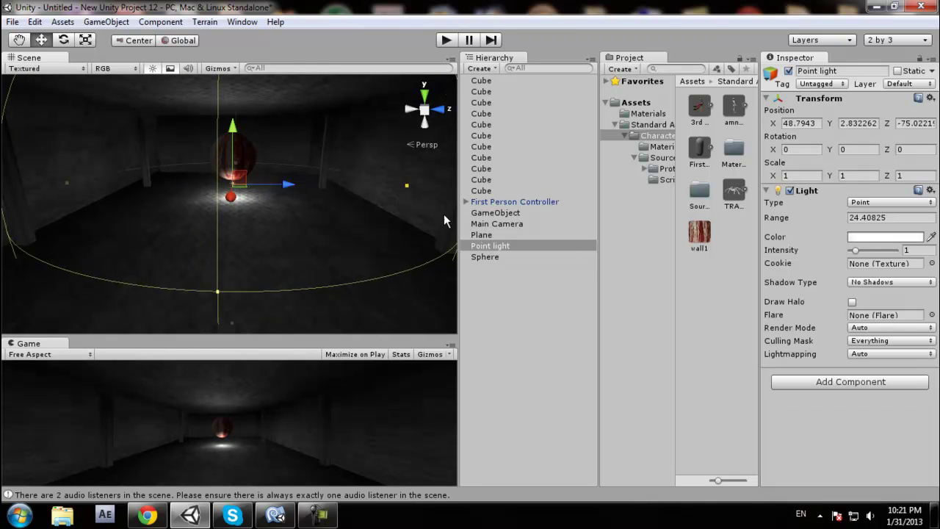
Give the point light a halo, lower its intensity to 0.2, and change its color to light red.
{"action": "left_click", "coordinate": [852, 302]}
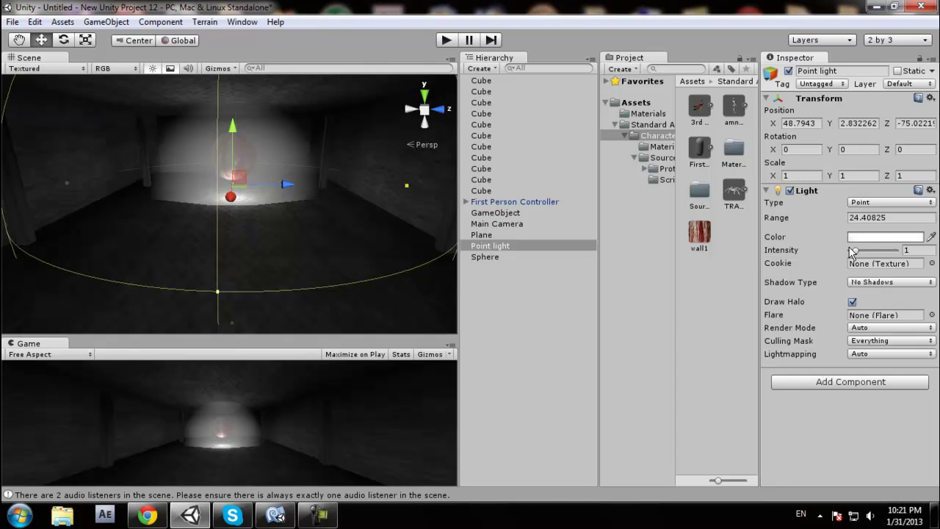
{"action": "left_click_drag", "start_coordinate": [856, 250], "coordinate": [849, 251]}
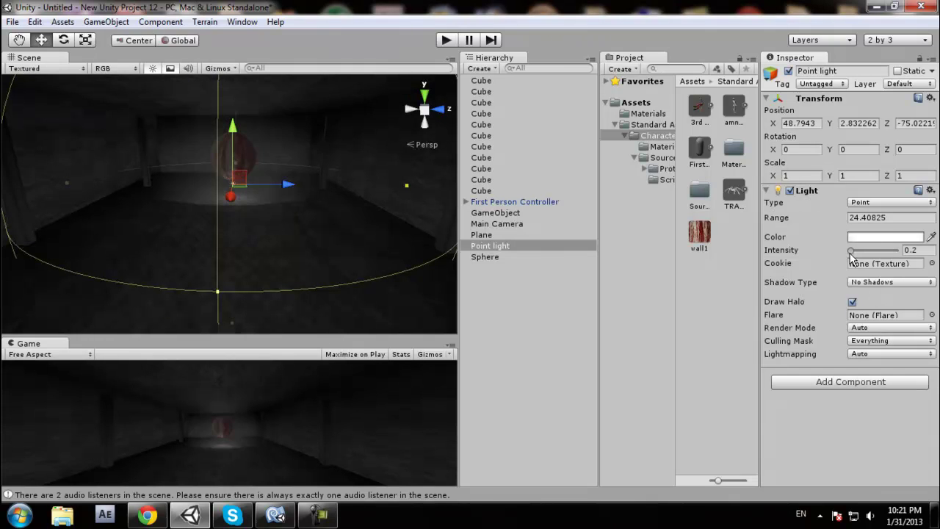
{"action": "left_click", "coordinate": [893, 236]}
{"action": "mouse_move", "coordinate": [86, 75]}
{"action": "left_mouse_down"}
{"action": "mouse_move", "coordinate": [61, 45]}
{"action": "mouse_move", "coordinate": [73, 47]}
{"action": "left_mouse_up"}
{"action": "left_click", "coordinate": [129, 6]}
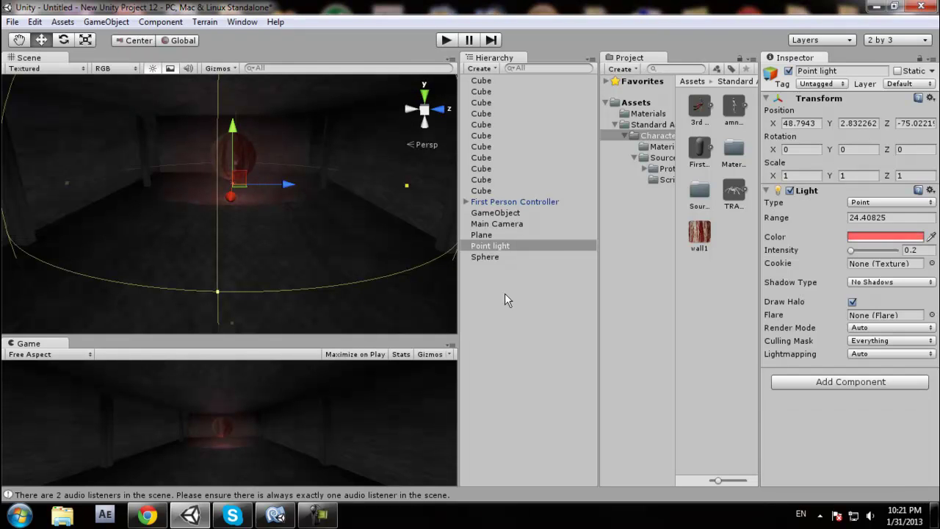
Parent the point light to the sphere.
{"action": "left_click", "coordinate": [479, 275]}
{"action": "left_click_drag", "start_coordinate": [493, 248], "coordinate": [487, 256]}
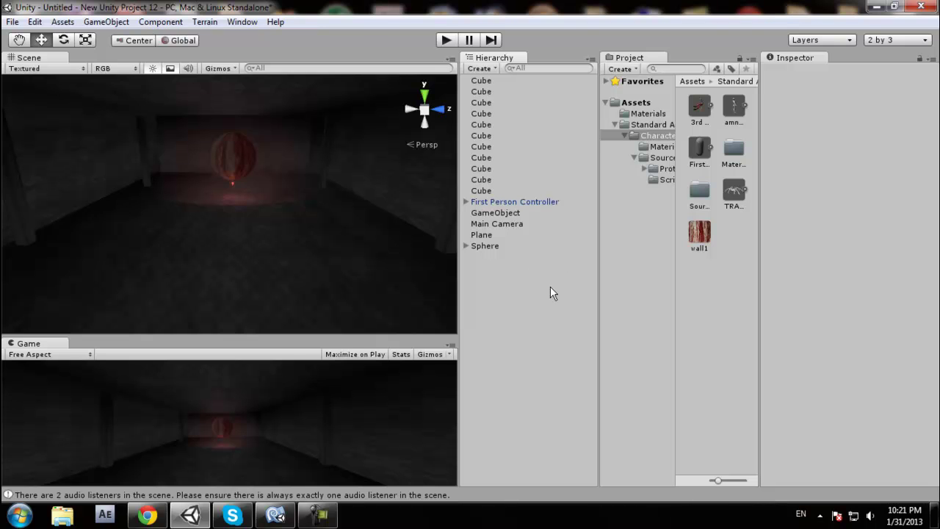
Play-test the scene by walking the first-person controller up to the glowing sphere and back, then stop playback.
{"action": "left_click", "coordinate": [446, 41]}
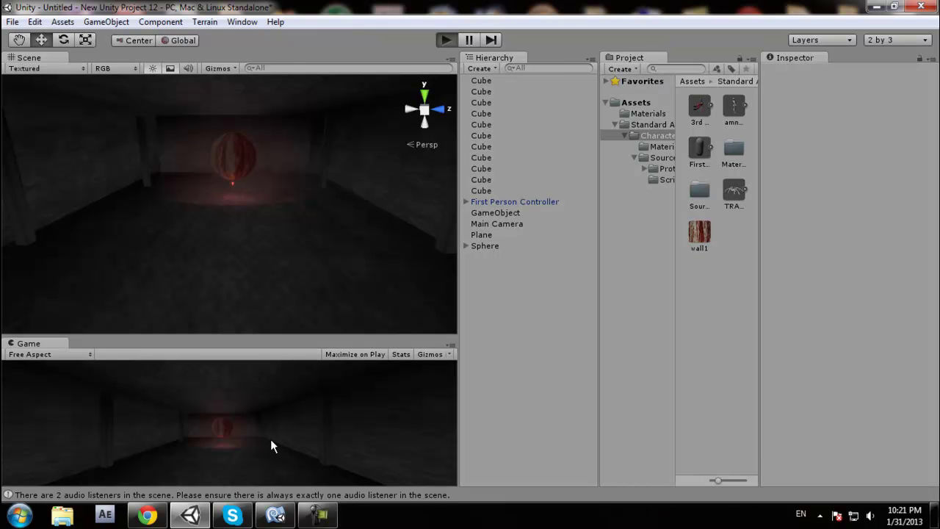
{"action": "key", "text": "w"}
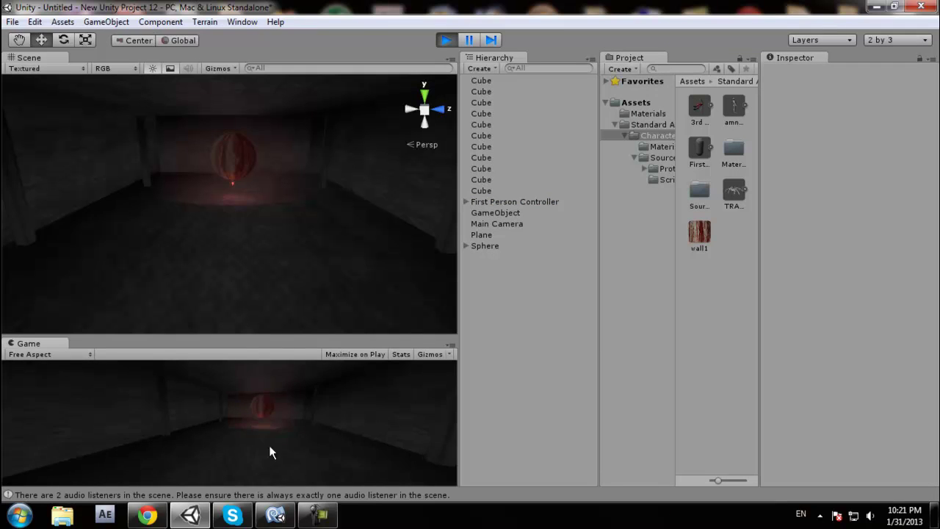
{"action": "key", "text": "w"}
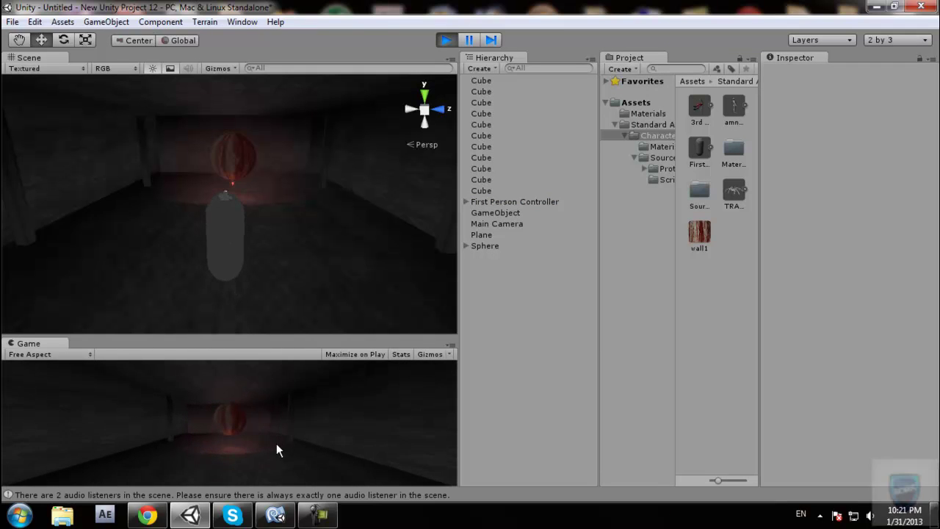
{"action": "key", "text": "w"}
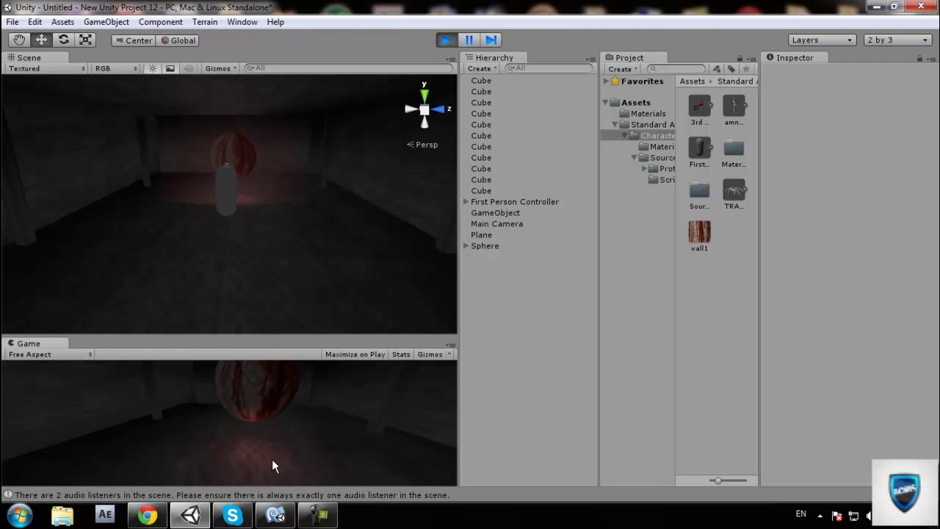
{"action": "key", "text": "s"}
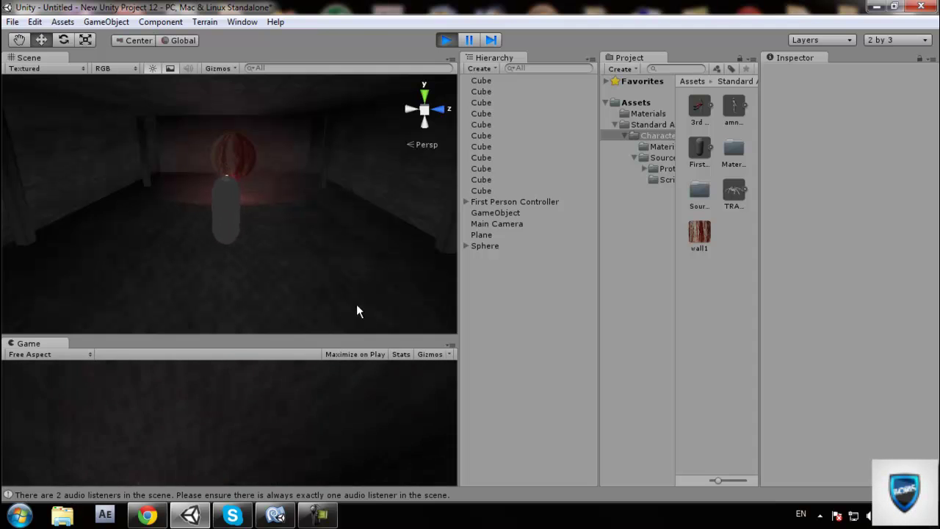
{"action": "left_click", "coordinate": [445, 40]}
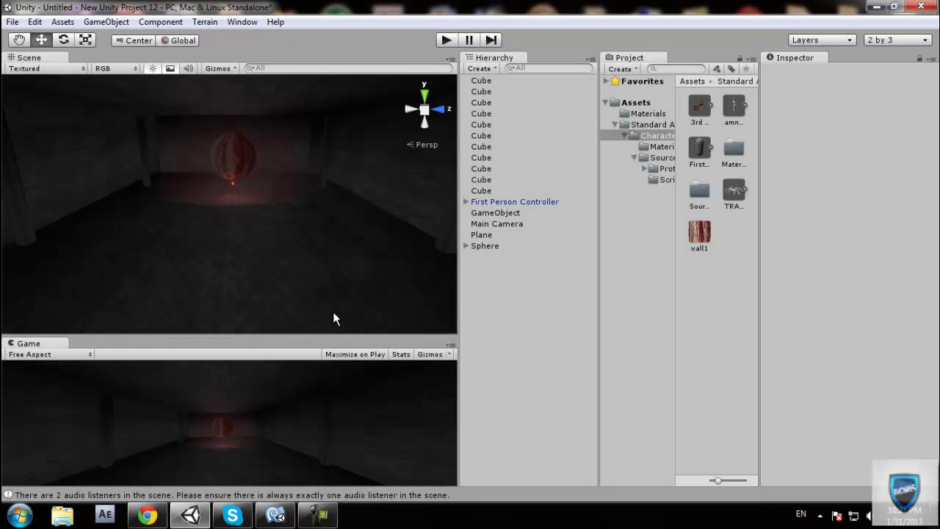
Create a new JavaScript asset in the Assets folder and name it TriggerFire.
{"action": "left_click", "coordinate": [499, 212]}
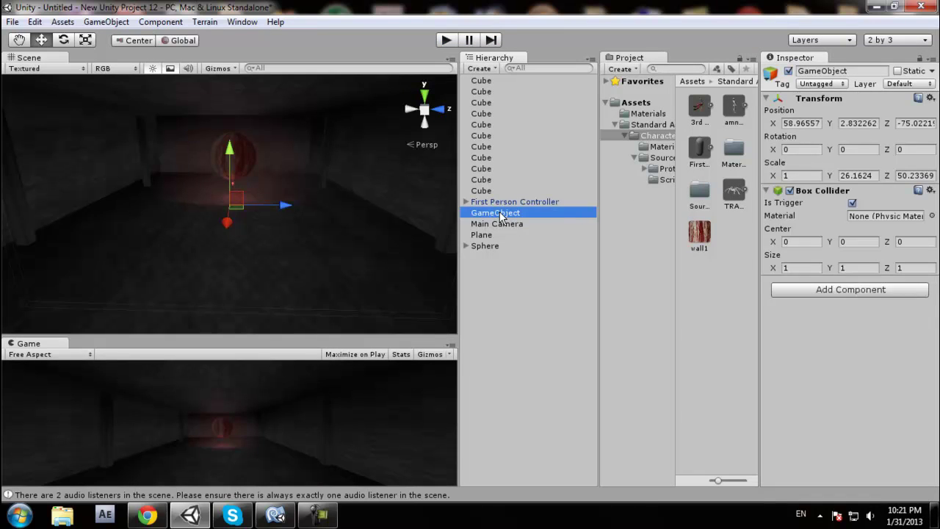
{"action": "left_click", "coordinate": [520, 270]}
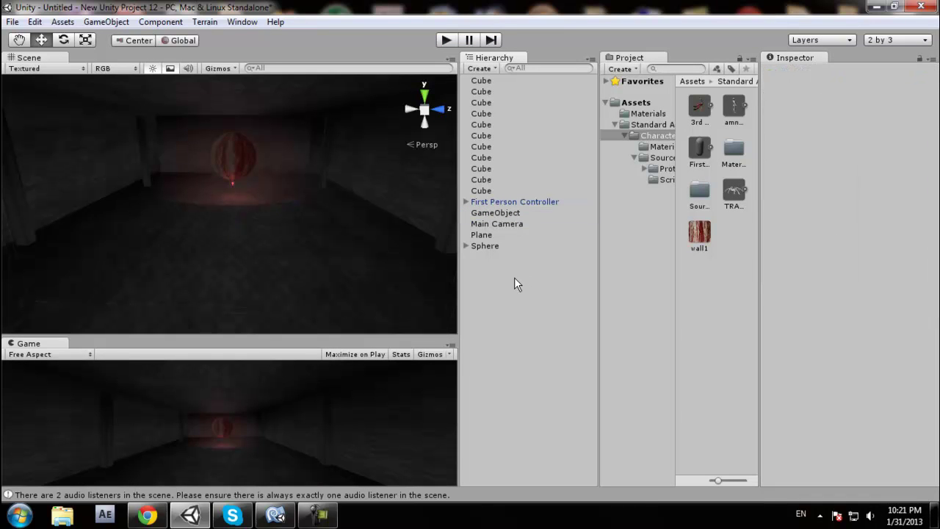
{"action": "left_click", "coordinate": [625, 71]}
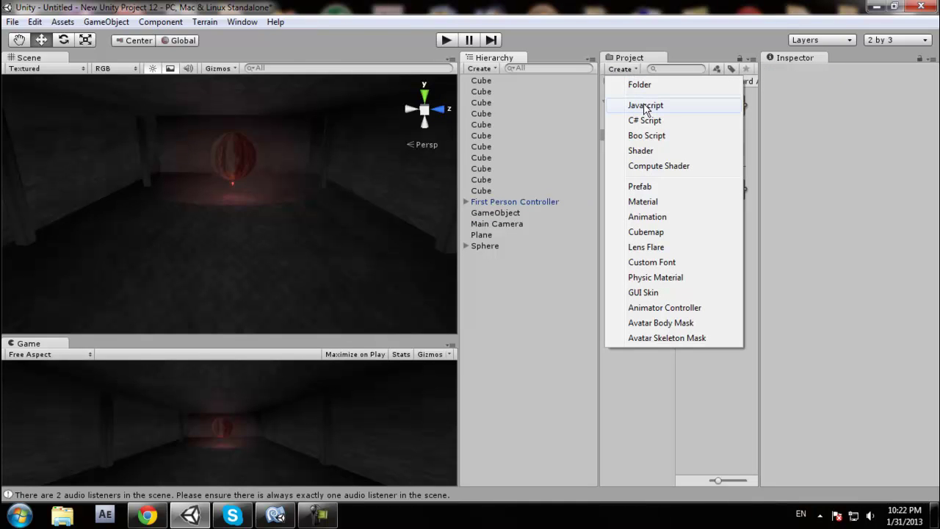
{"action": "left_click", "coordinate": [674, 109]}
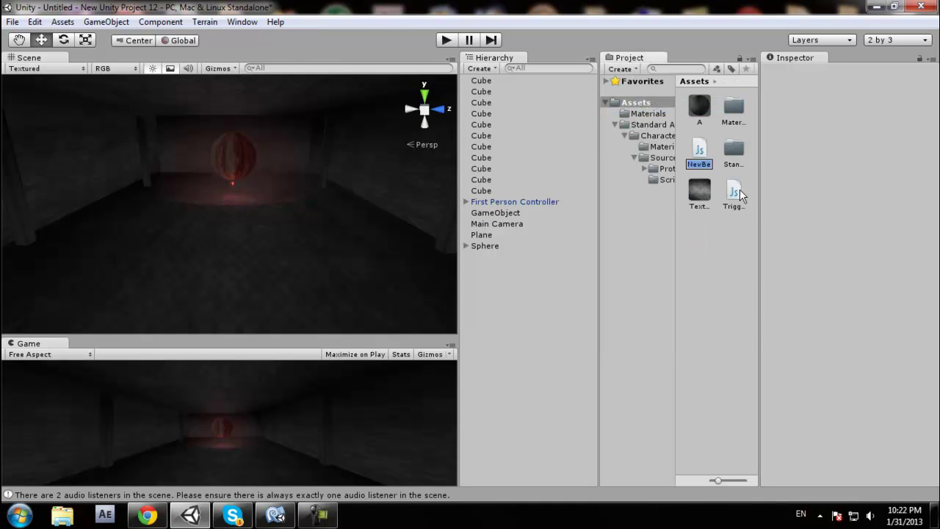
{"action": "type", "text": "T"}
{"action": "key", "text": "Return"}
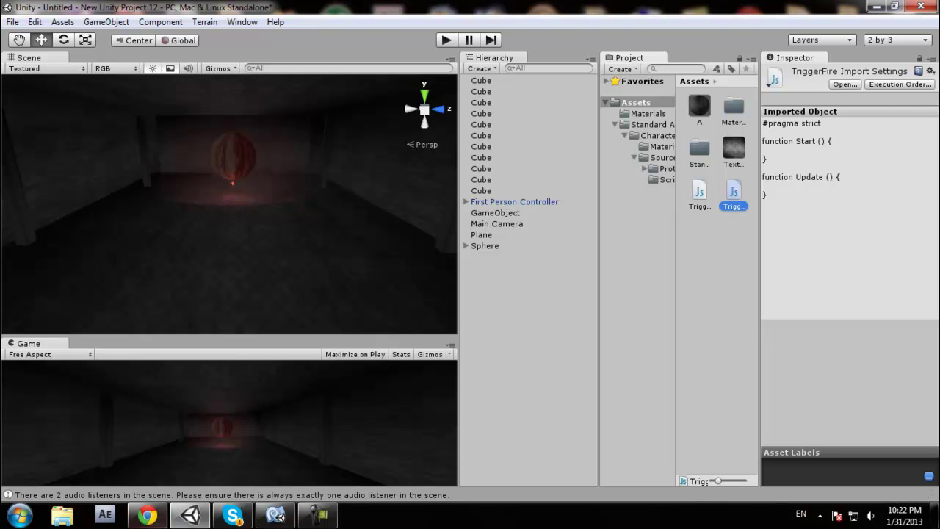
Open the TriggerFire script in MonoDevelop.
{"action": "left_click", "coordinate": [843, 84]}
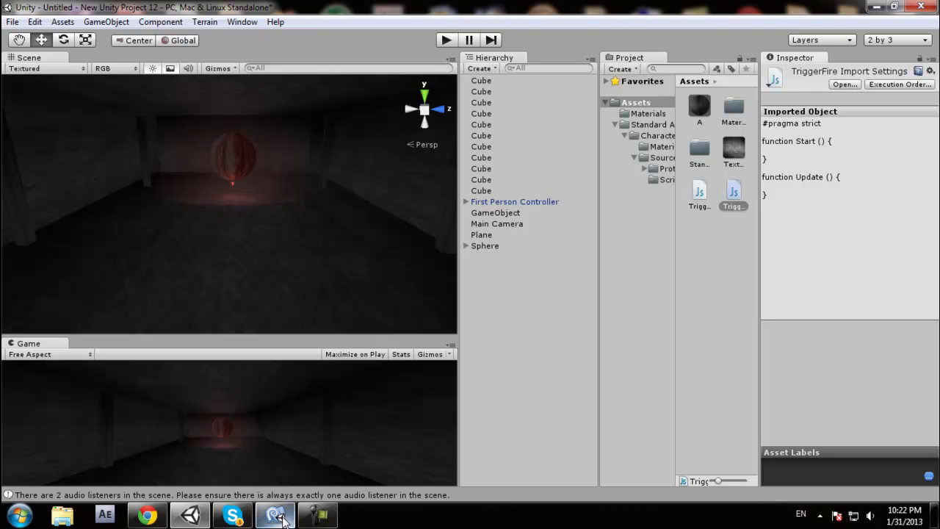
{"action": "mouse_move", "coordinate": [281, 517]}
{"action": "mouse_move", "coordinate": [267, 425]}
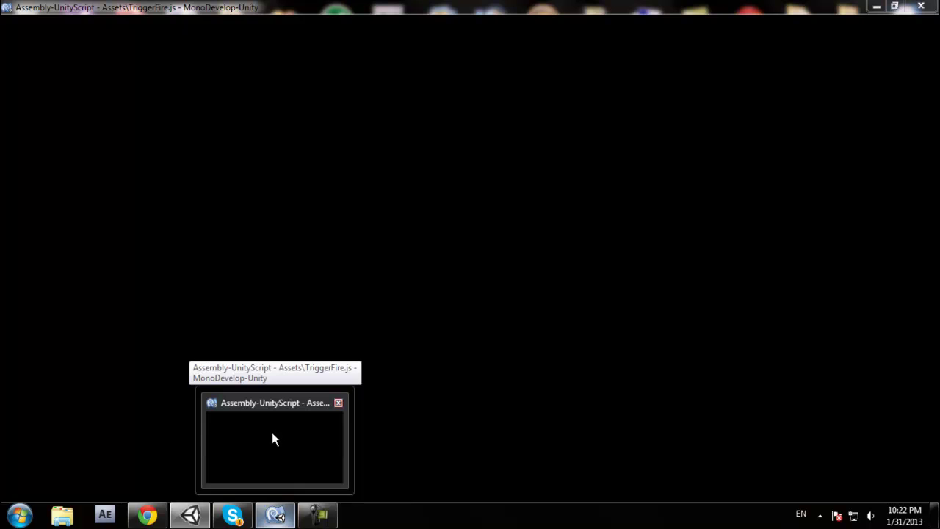
{"action": "left_click", "coordinate": [272, 438]}
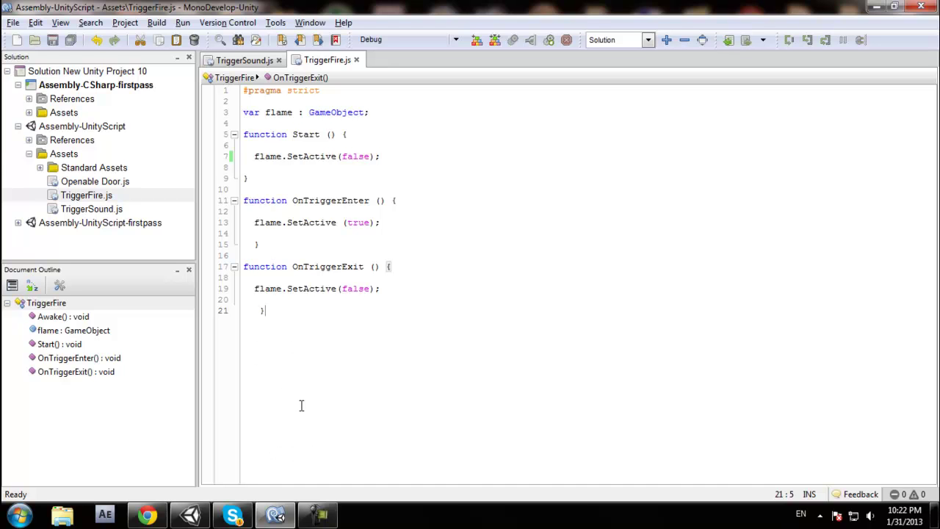
{"action": "key", "text": "ctrl+s"}
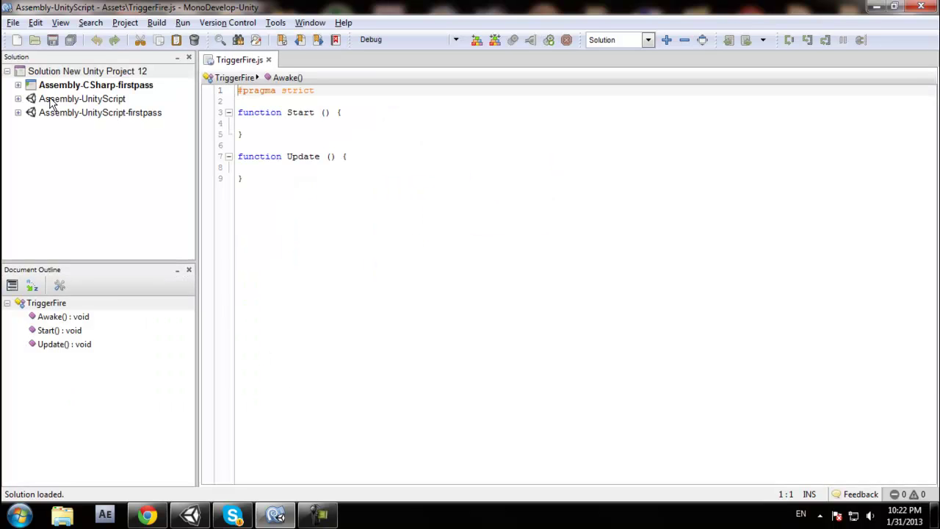
Expand the Assets folder of Assembly-UnityScript in the solution and open Trigger.js.
{"action": "left_click", "coordinate": [18, 99]}
{"action": "left_click", "coordinate": [29, 126]}
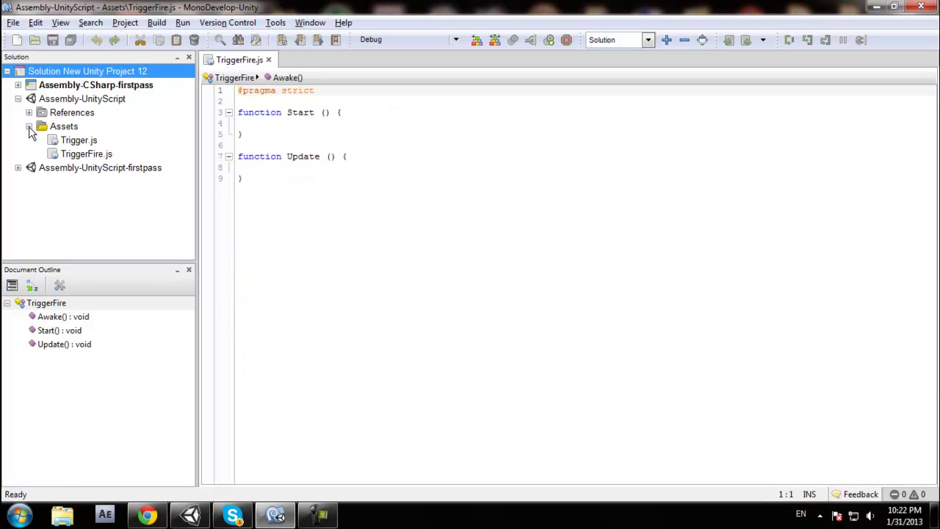
{"action": "double_click", "coordinate": [87, 154]}
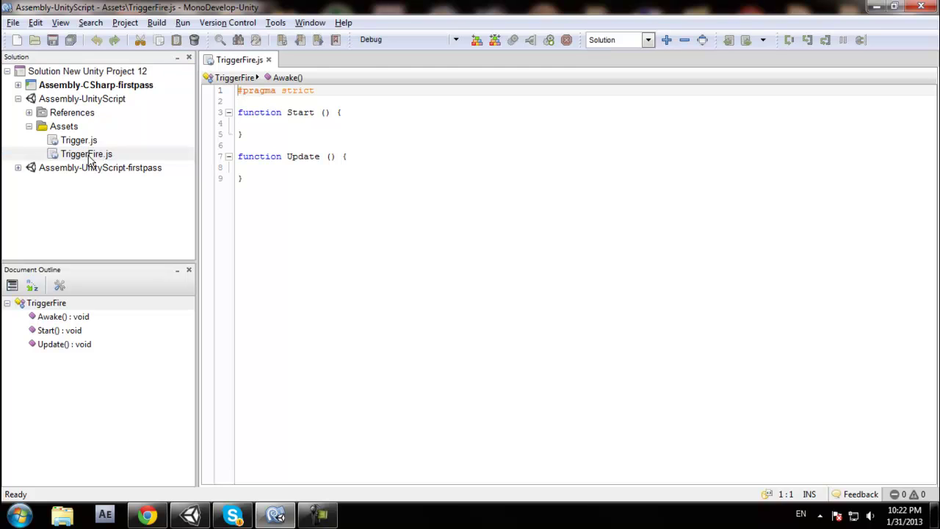
{"action": "double_click", "coordinate": [112, 156]}
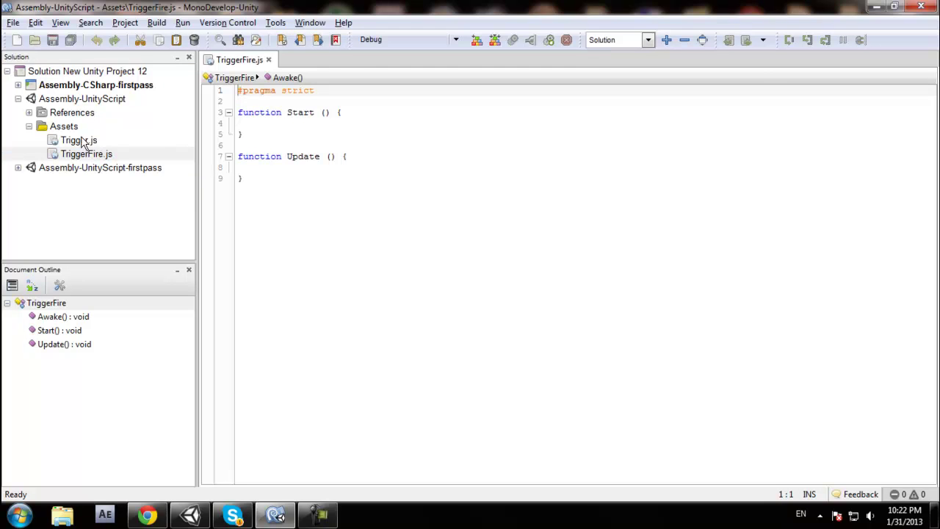
{"action": "double_click", "coordinate": [85, 141]}
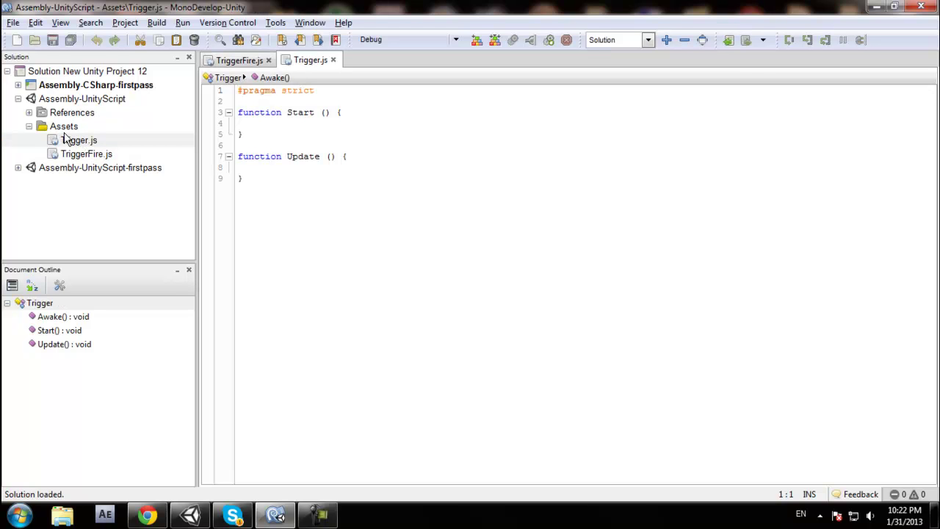
{"action": "left_click", "coordinate": [18, 168]}
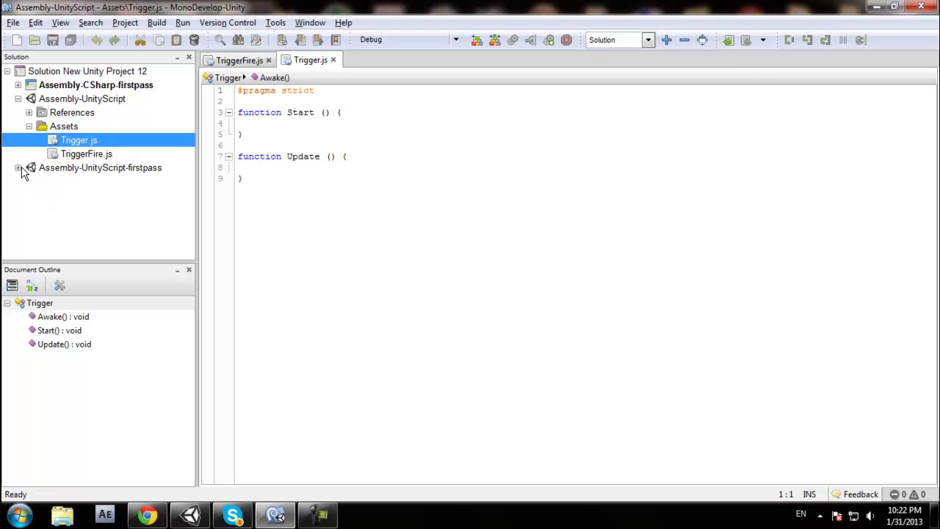
{"action": "left_click", "coordinate": [29, 195]}
{"action": "left_click", "coordinate": [40, 209]}
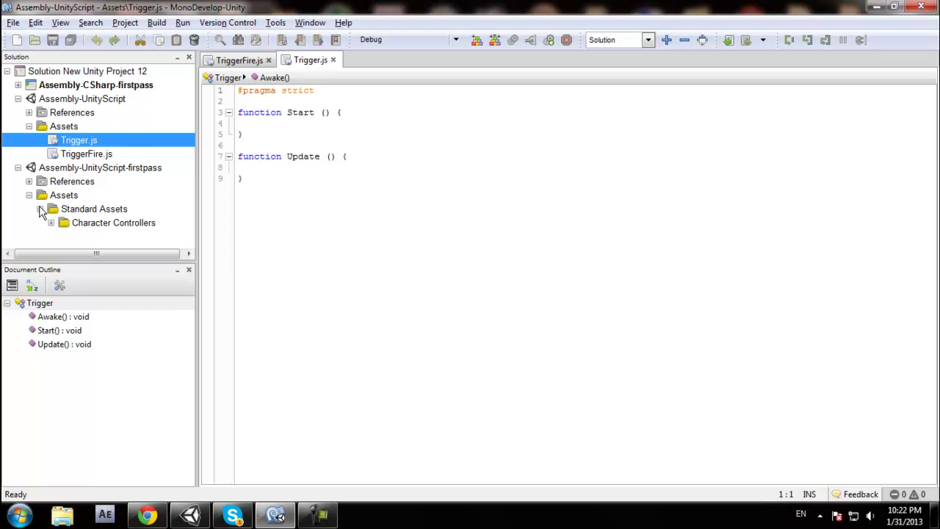
{"action": "left_click", "coordinate": [43, 129]}
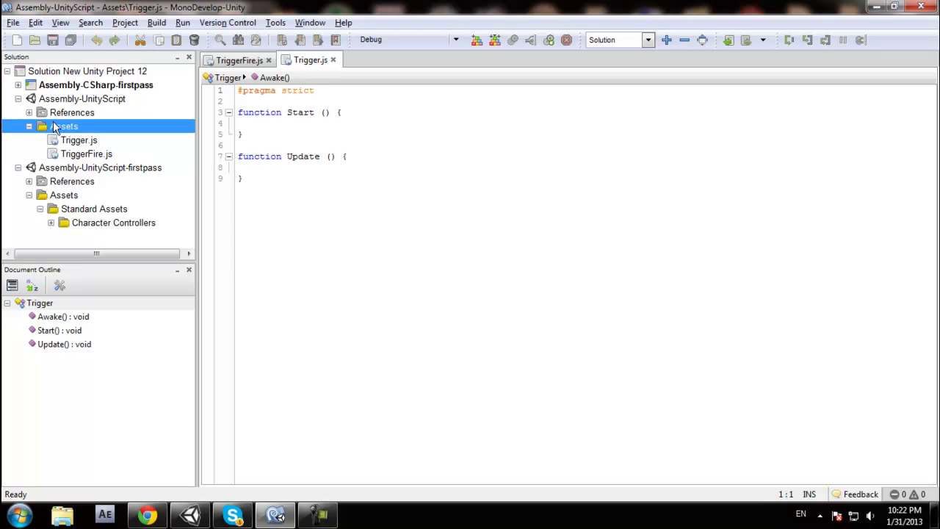
{"action": "left_click", "coordinate": [38, 115]}
{"action": "left_click", "coordinate": [30, 113]}
{"action": "left_click", "coordinate": [29, 113]}
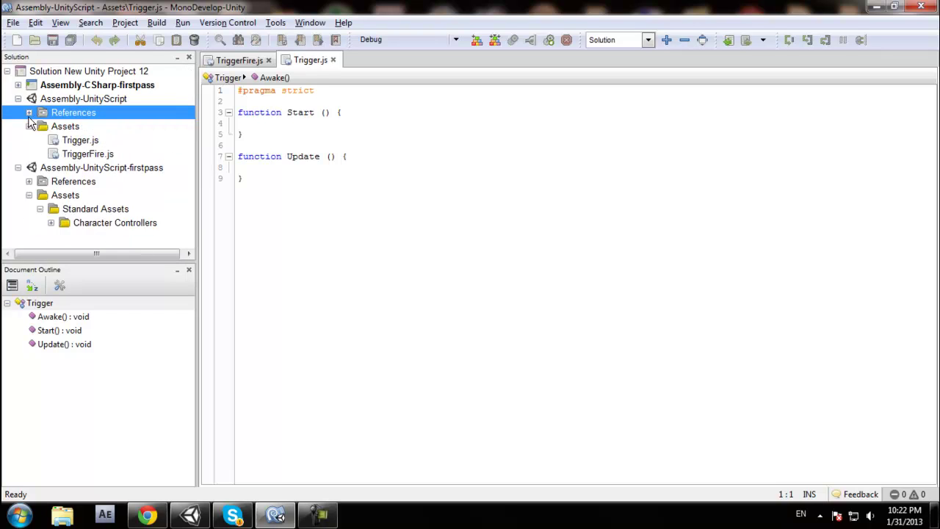
{"action": "left_click", "coordinate": [248, 218]}
{"action": "key", "text": "ctrl+a"}
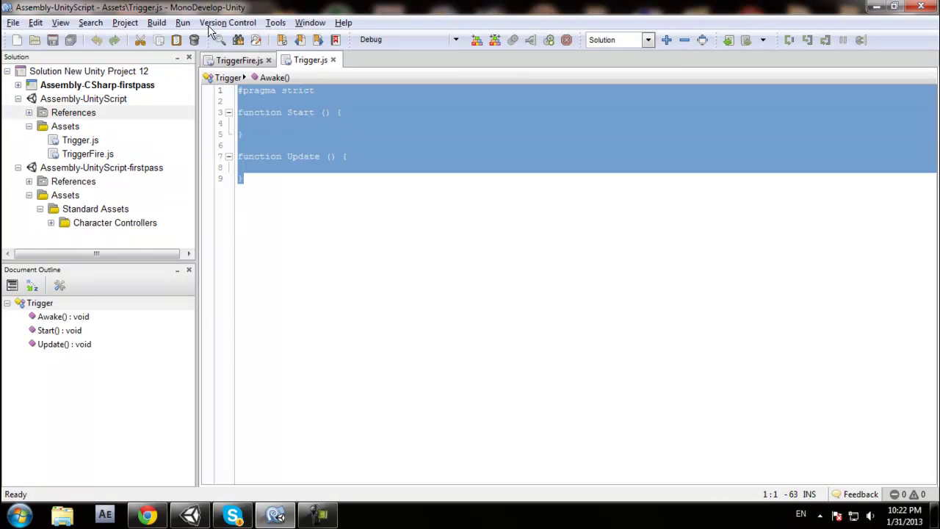
{"action": "left_click", "coordinate": [397, 203]}
{"action": "left_click_drag", "start_coordinate": [242, 192], "coordinate": [223, 112]}
Switch to Notepad++ from the desktop and copy the whole TriggerEnter script.
{"action": "key", "text": "super"}
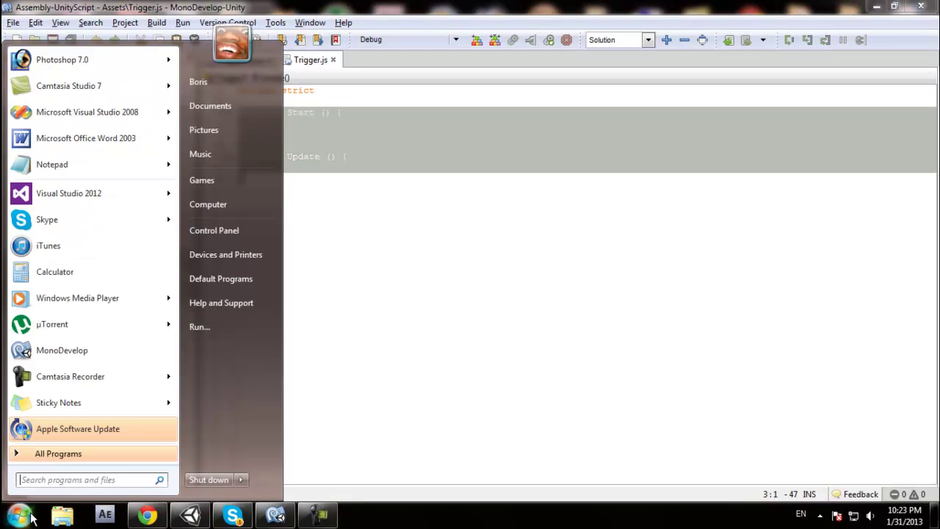
{"action": "left_click", "coordinate": [876, 7]}
{"action": "left_click", "coordinate": [876, 8]}
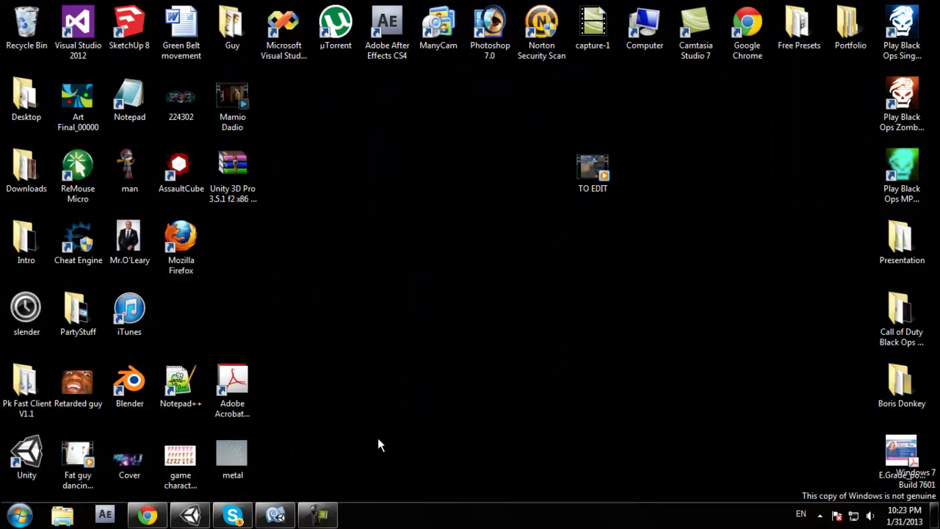
{"action": "left_click", "coordinate": [185, 389]}
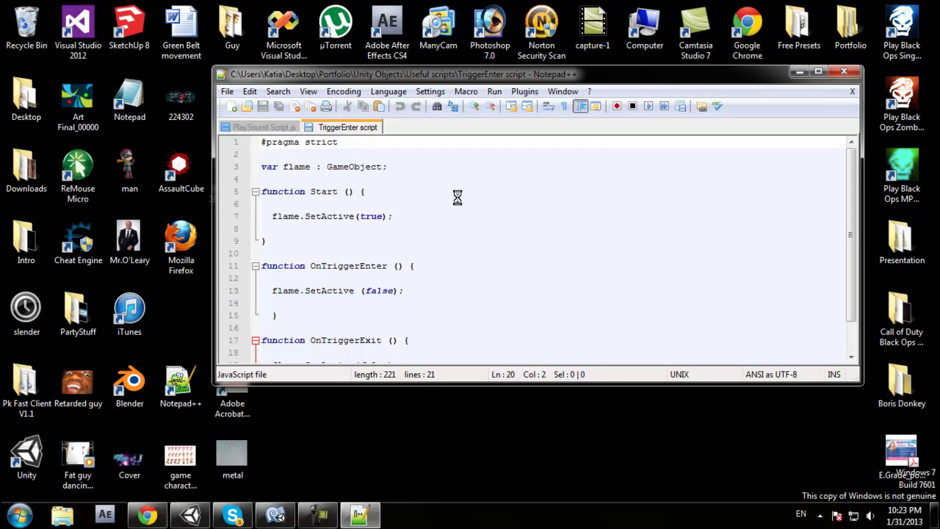
{"action": "left_click", "coordinate": [817, 72]}
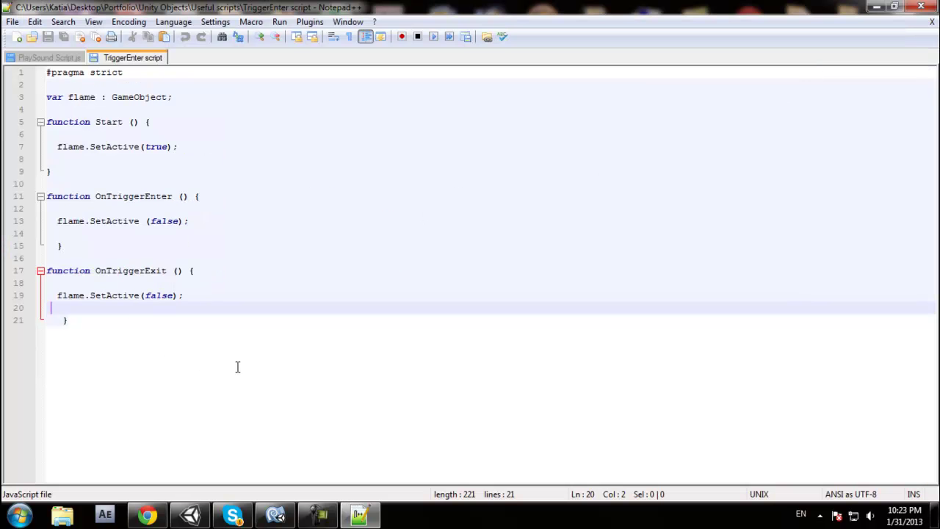
{"action": "left_click_drag", "start_coordinate": [96, 329], "coordinate": [33, 68]}
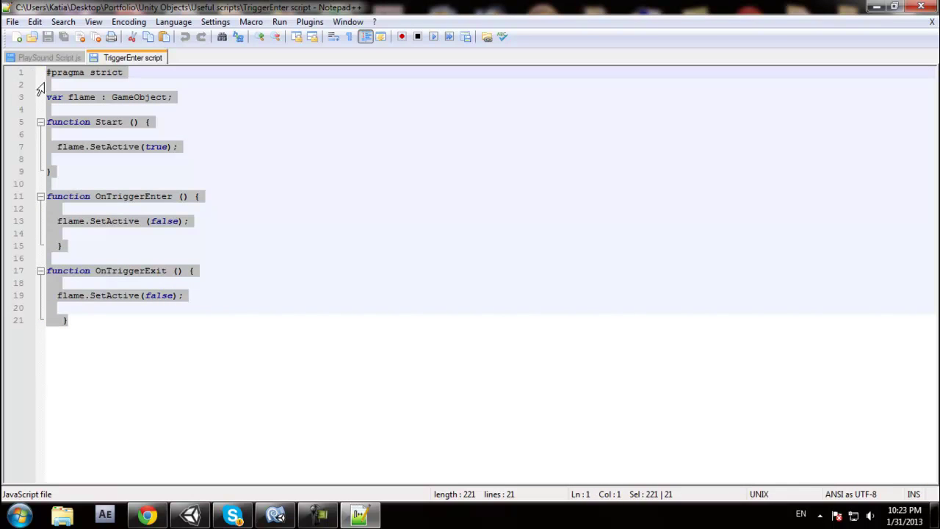
{"action": "right_click", "coordinate": [90, 145]}
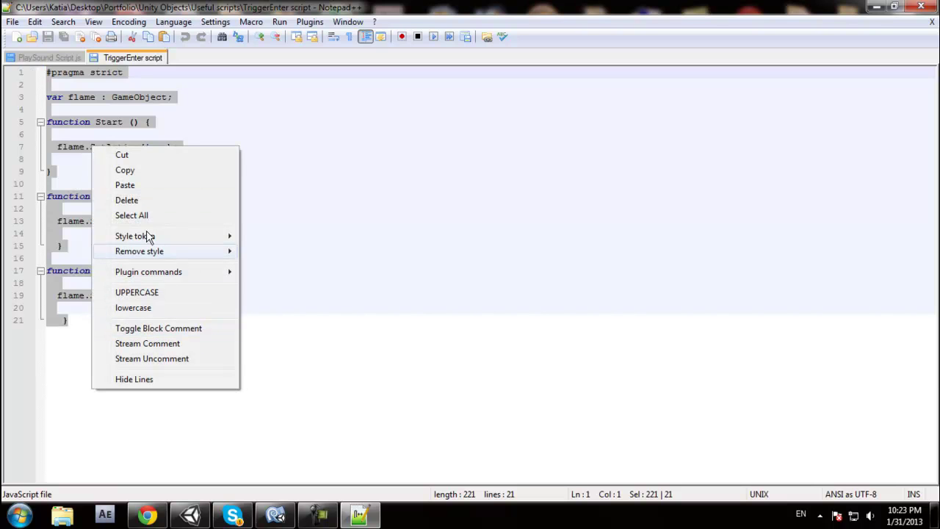
{"action": "left_click", "coordinate": [127, 170]}
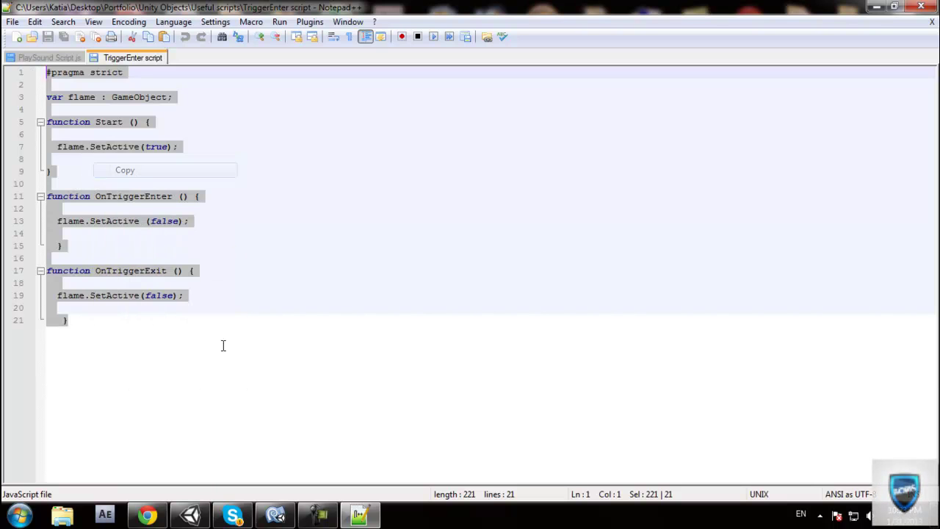
Switch back to MonoDevelop and replace all the default code in Trigger.js with the copied script.
{"action": "left_click", "coordinate": [277, 516]}
{"action": "left_click_drag", "start_coordinate": [244, 178], "coordinate": [206, 90]}
{"action": "key", "text": "ctrl+v"}
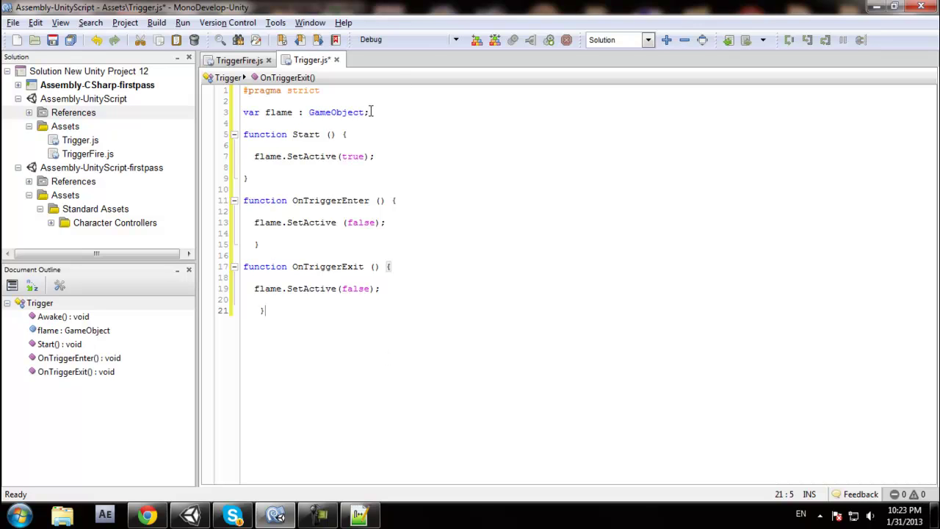
Change the flame.SetActive argument in the Start function to false.
{"action": "left_click", "coordinate": [364, 156]}
{"action": "key", "text": "BackSpace"}
{"action": "key", "text": "BackSpace"}
{"action": "key", "text": "BackSpace"}
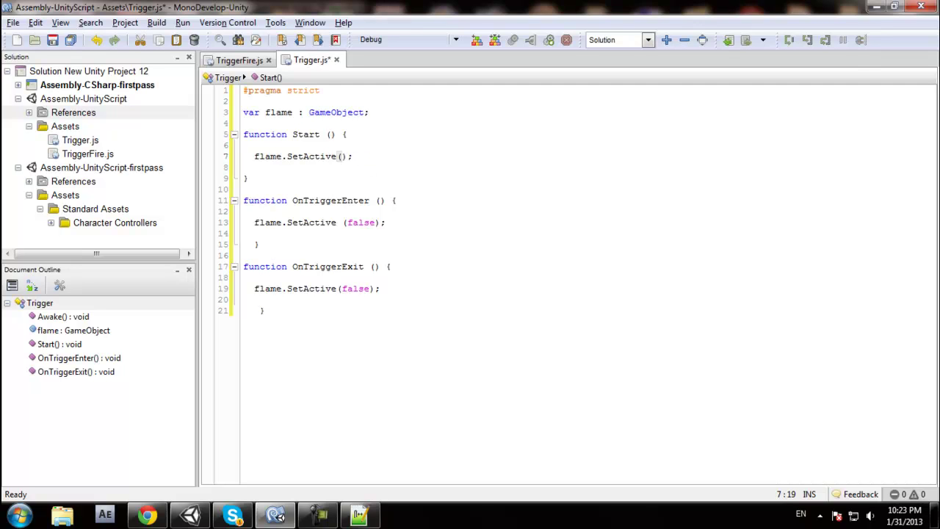
{"action": "type", "text": "false"}
{"action": "key", "text": "Return"}
{"action": "left_click", "coordinate": [393, 141]}
{"action": "left_click_drag", "start_coordinate": [402, 164], "coordinate": [384, 160]}
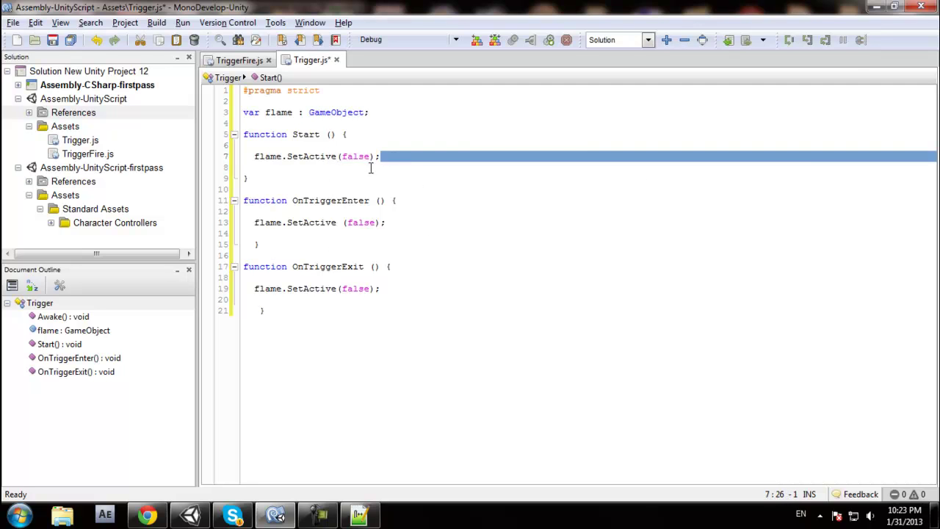
{"action": "left_click_drag", "start_coordinate": [254, 156], "coordinate": [380, 157]}
{"action": "left_click", "coordinate": [389, 176]}
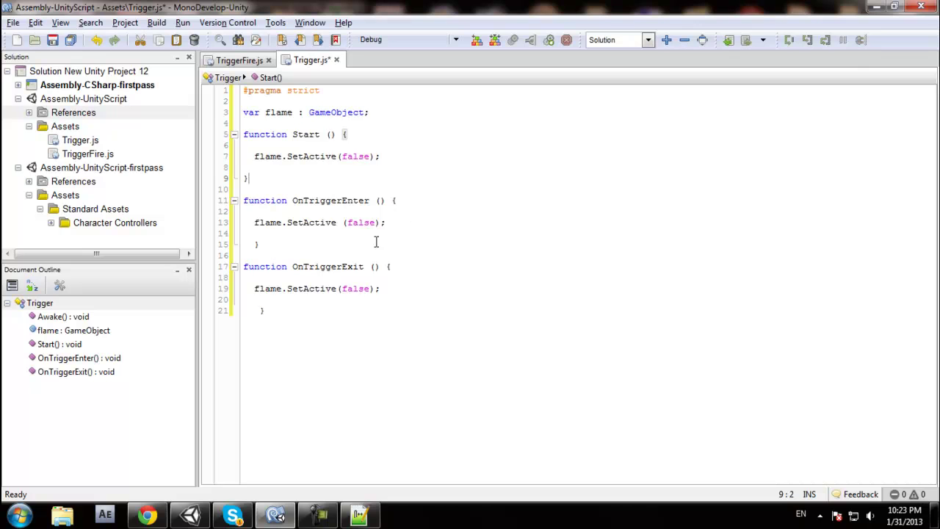
Change the flame.SetActive argument in the OnTriggerEnter function to true.
{"action": "left_click_drag", "start_coordinate": [376, 222], "coordinate": [348, 227]}
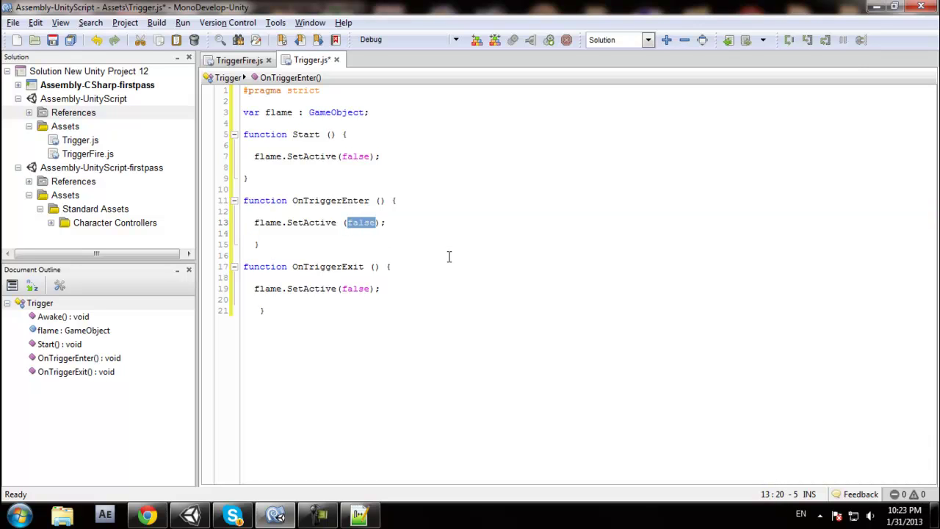
{"action": "type", "text": "true"}
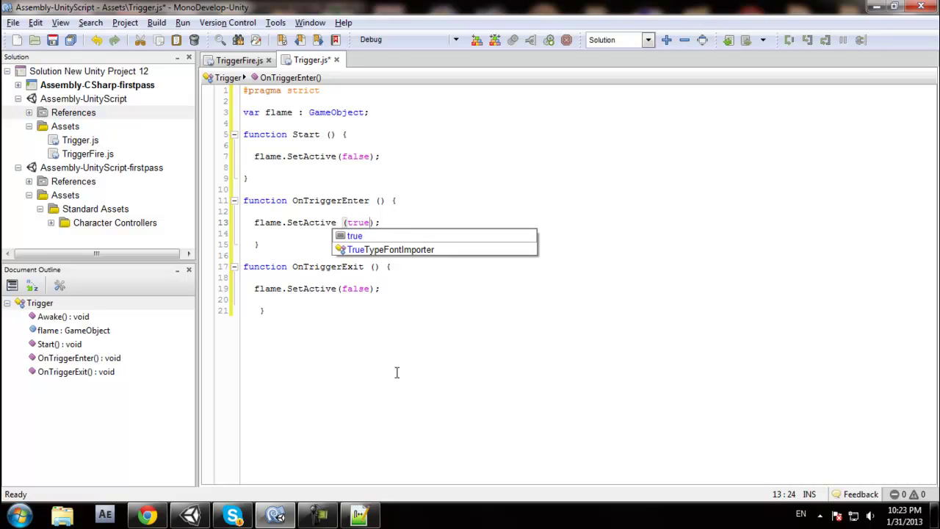
{"action": "left_click", "coordinate": [398, 370]}
{"action": "left_click", "coordinate": [367, 293]}
{"action": "left_click", "coordinate": [313, 296]}
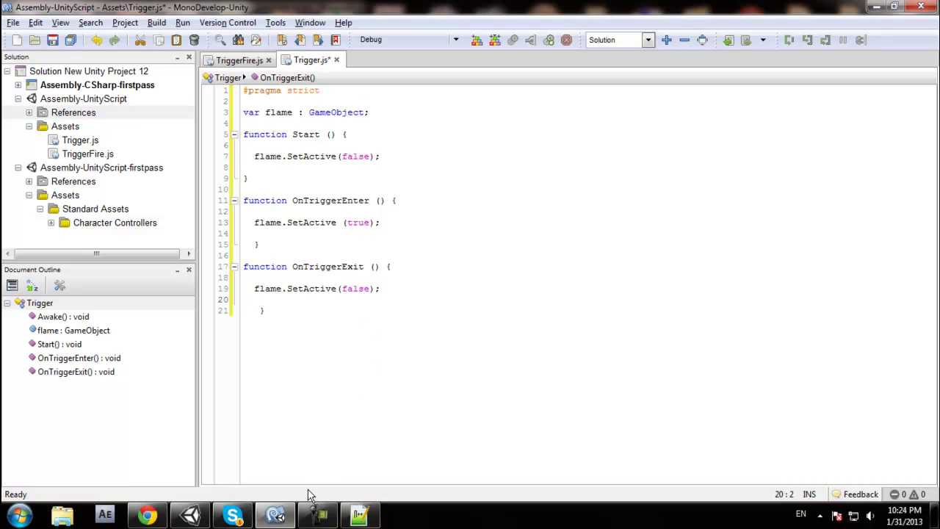
Save Trigger.js, then switch to Unity and select the Trigger script asset.
{"action": "key", "text": "ctrl+s"}
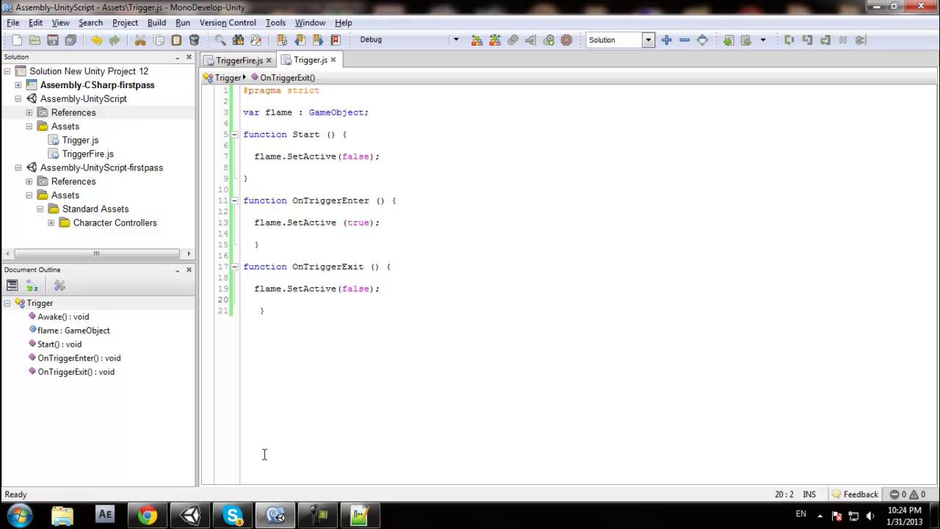
{"action": "left_click", "coordinate": [189, 517]}
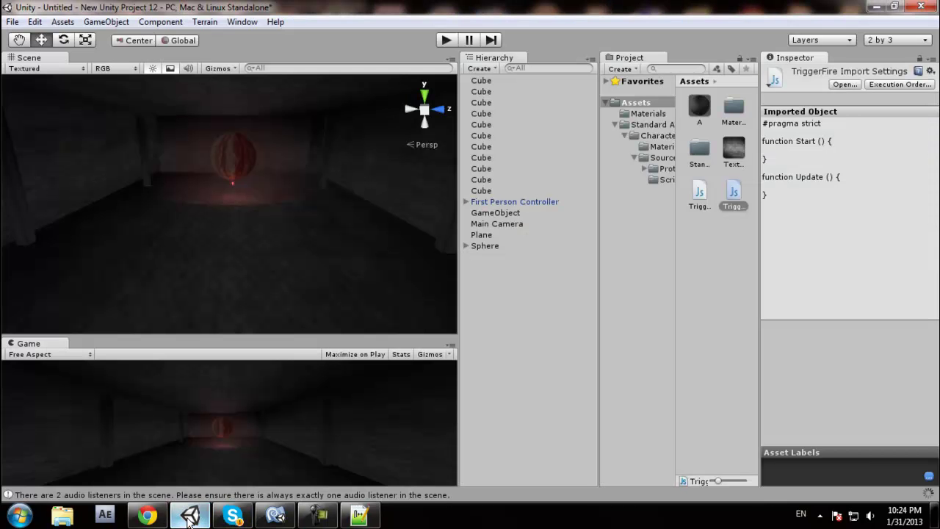
{"action": "left_click", "coordinate": [701, 197]}
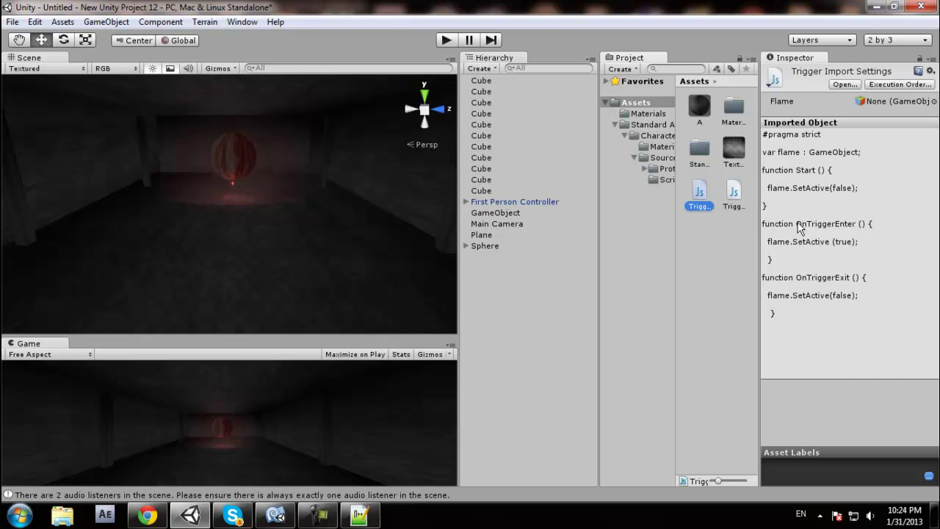
Compare the TriggerFire and Trigger scripts, then make the Sphere a child of the GameObject that holds the trigger collider.
{"action": "left_click", "coordinate": [735, 201]}
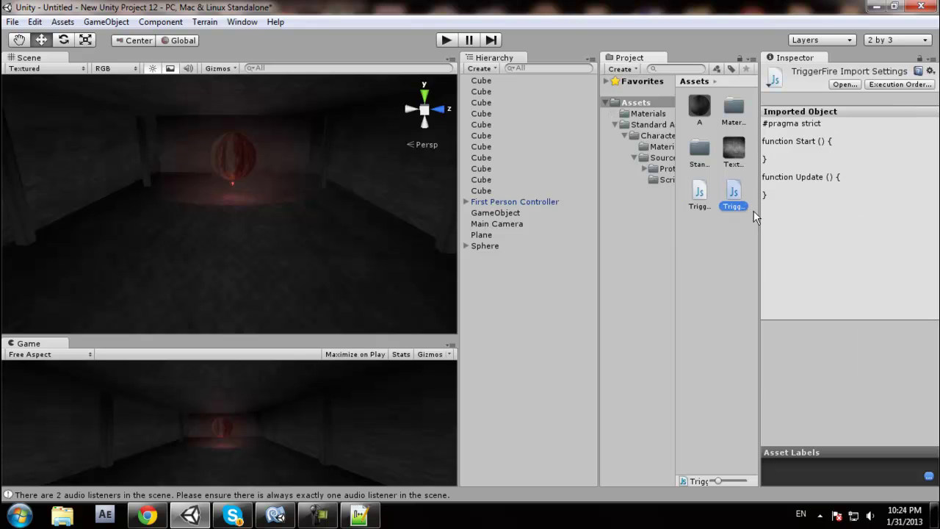
{"action": "left_click", "coordinate": [699, 209]}
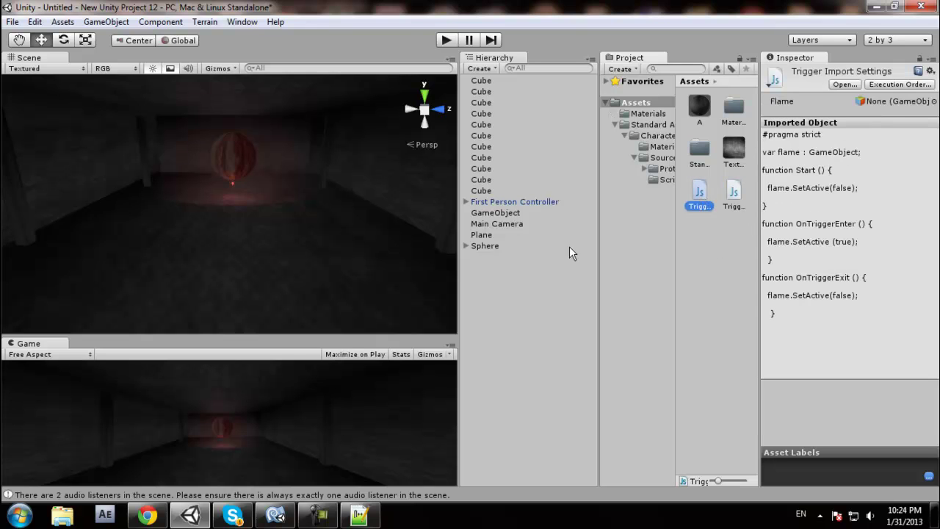
{"action": "left_click_drag", "start_coordinate": [476, 246], "coordinate": [504, 219]}
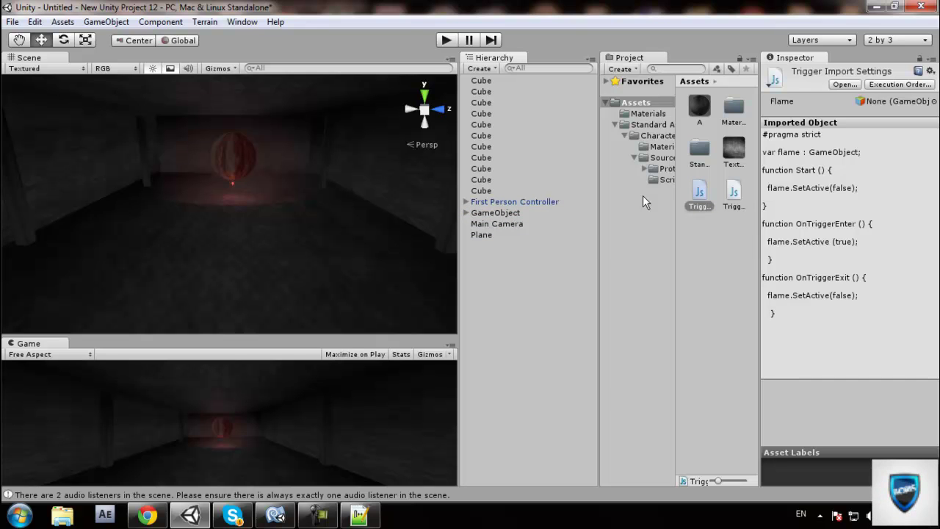
Attach the Trigger script to the GameObject with the box collider and assign the Sphere to the script's Flame variable.
{"action": "left_click", "coordinate": [512, 213]}
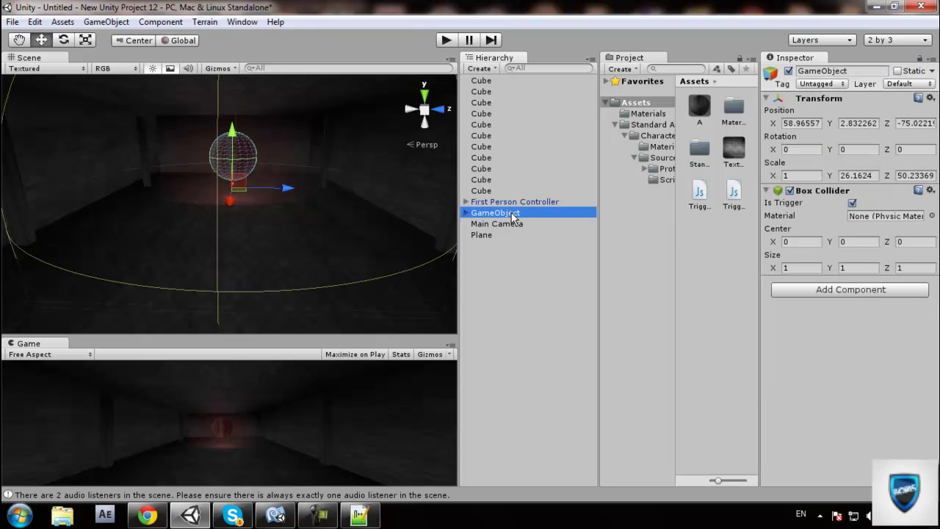
{"action": "left_click", "coordinate": [700, 195]}
{"action": "left_click_drag", "start_coordinate": [700, 196], "coordinate": [497, 217]}
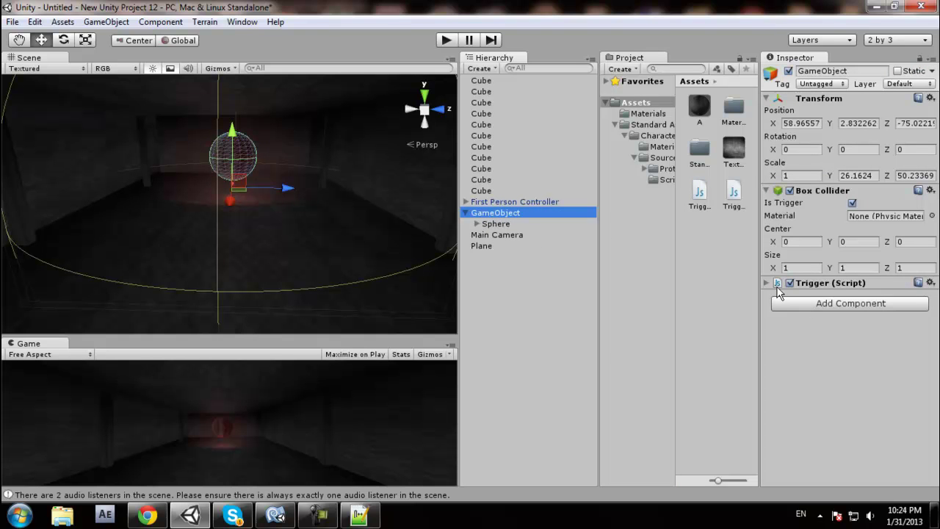
{"action": "left_click", "coordinate": [766, 282]}
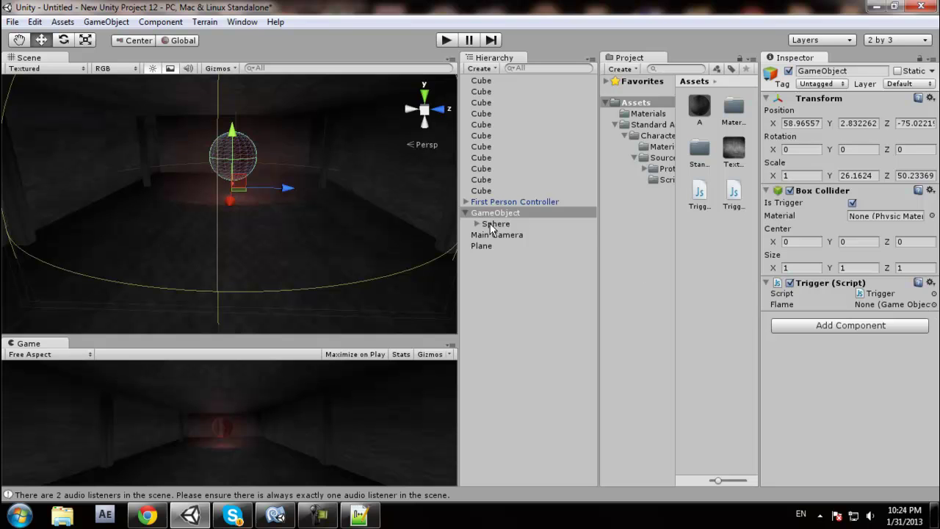
{"action": "left_click_drag", "start_coordinate": [495, 228], "coordinate": [880, 312]}
Run the game and walk the first-person controller forward down the corridor into the trigger area to test the script.
{"action": "left_click", "coordinate": [446, 41]}
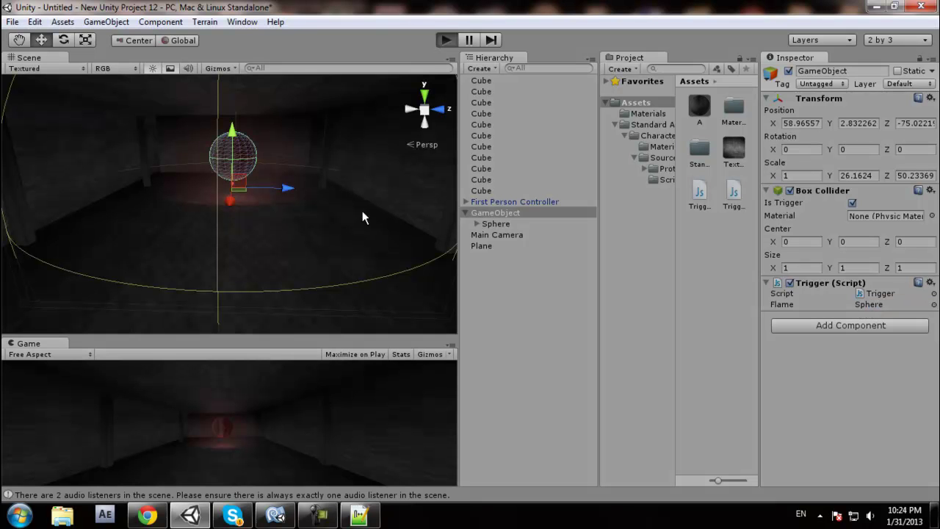
{"action": "left_click", "coordinate": [251, 453]}
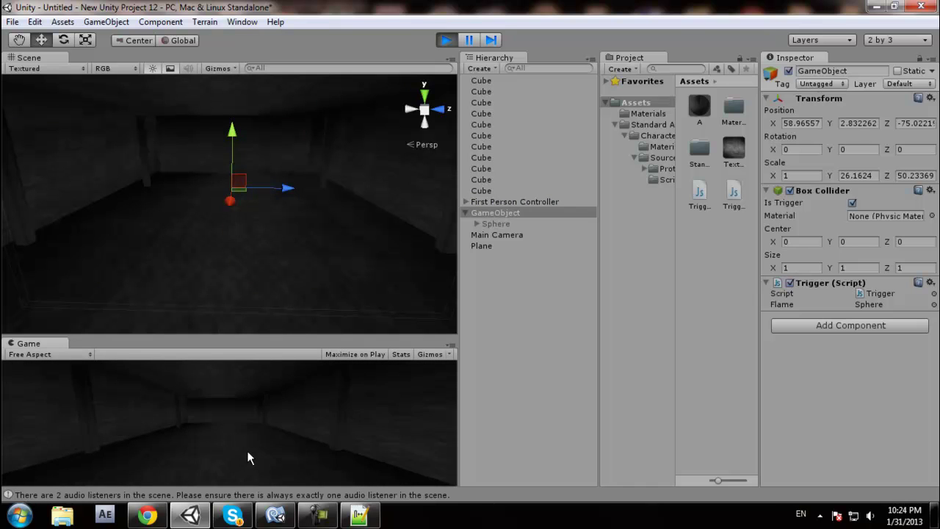
{"action": "key", "text": "w"}
{"action": "key", "text": "w"}
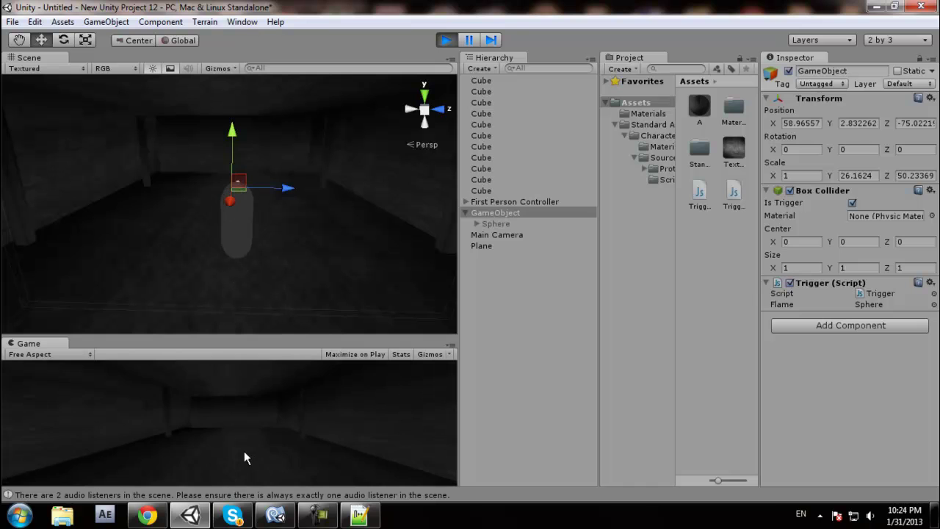
{"action": "key", "text": "w"}
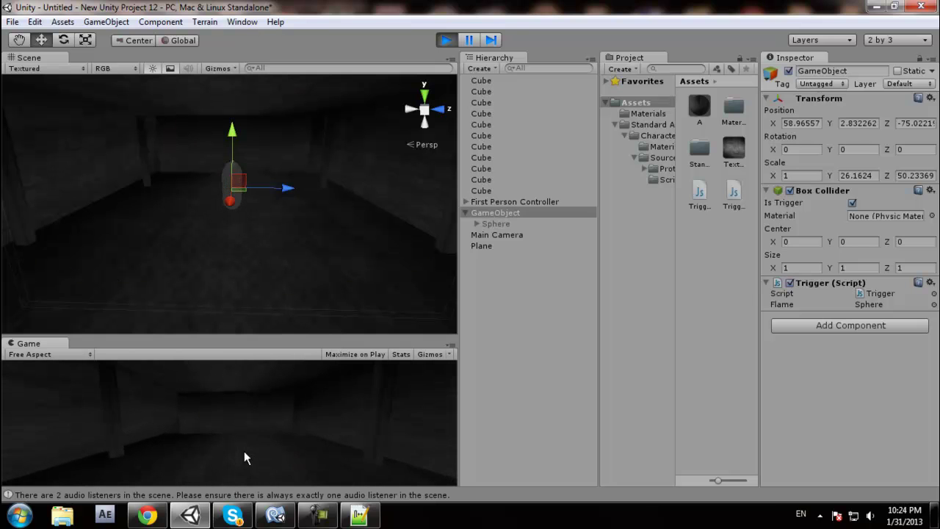